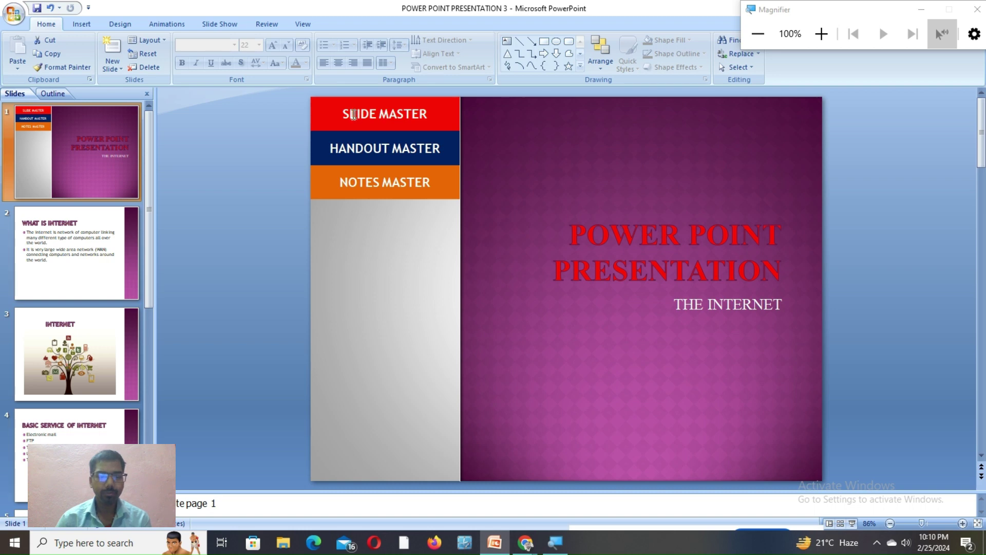
Select the SLIDE MASTER, HANDOUT MASTER and NOTES MASTER label texts on the slide.
triple_click(354, 114)
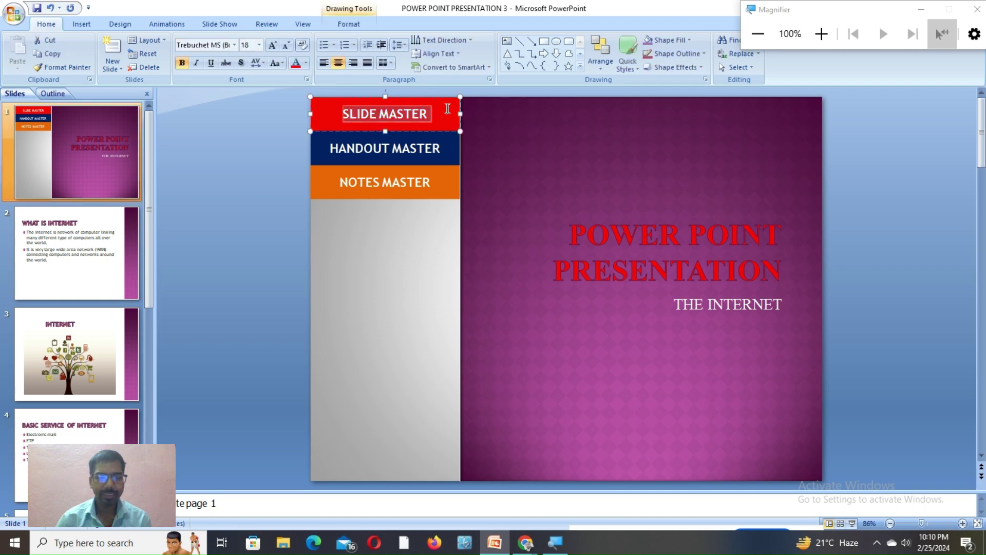
triple_click(332, 150)
triple_click(354, 186)
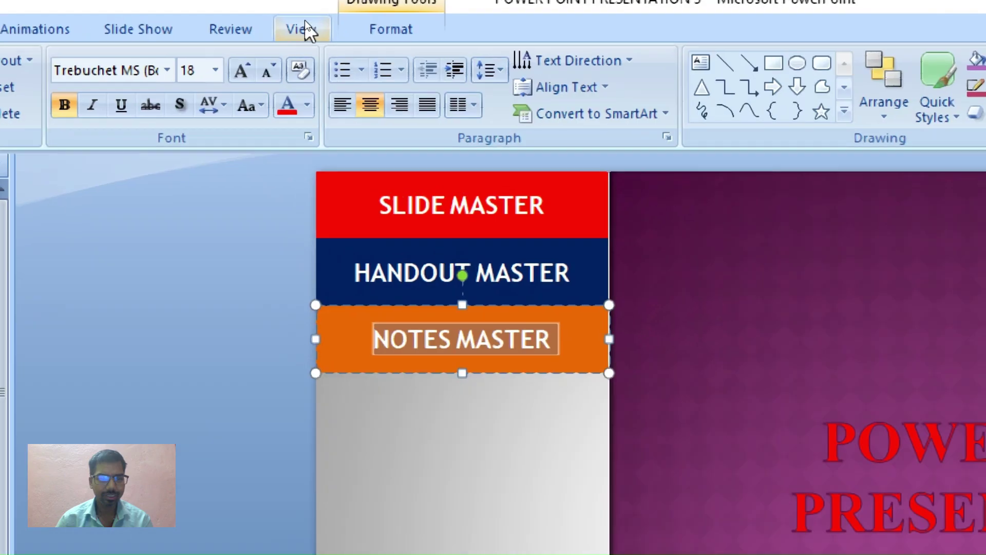
Switch to Slide Master view and select the top-level slide master.
left_click(304, 24)
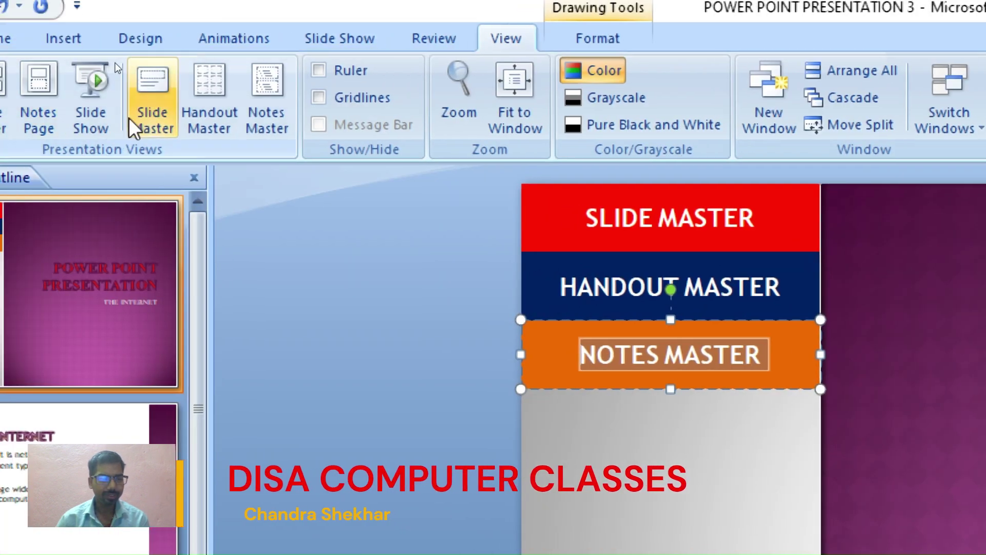
left_click(158, 88)
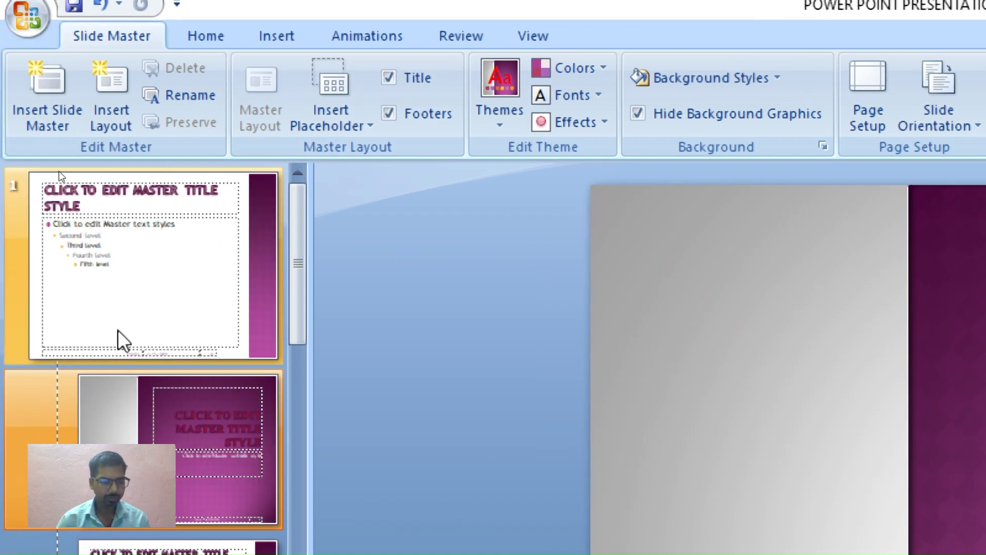
left_click(108, 240)
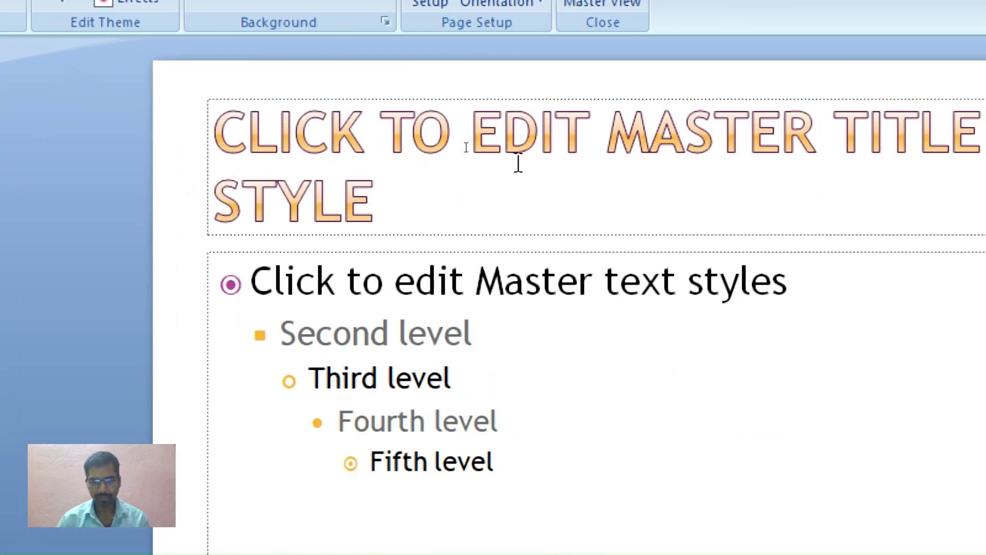
Change the master title text's font to Clarendon Blk BT.
left_click(377, 210)
left_click_drag(392, 203, 180, 158)
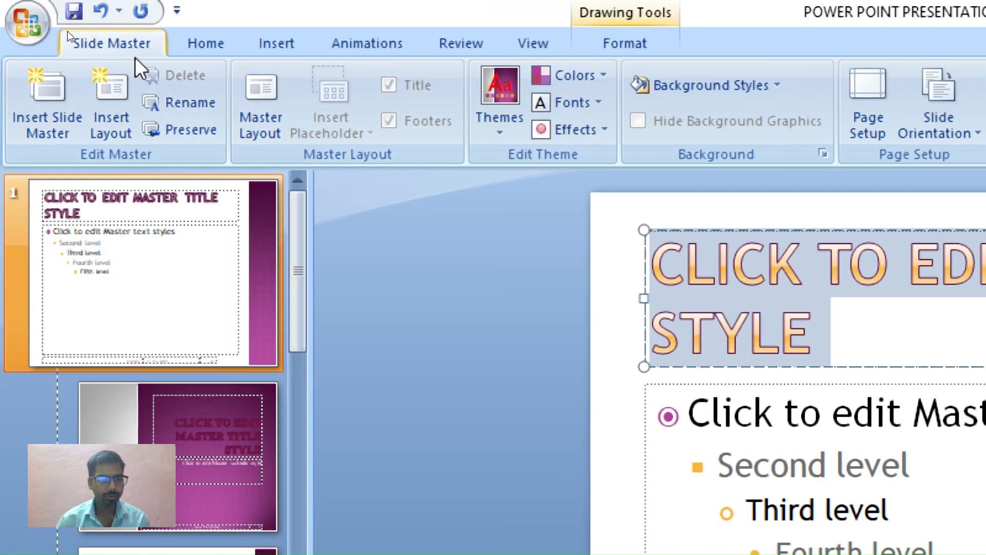
left_click(216, 44)
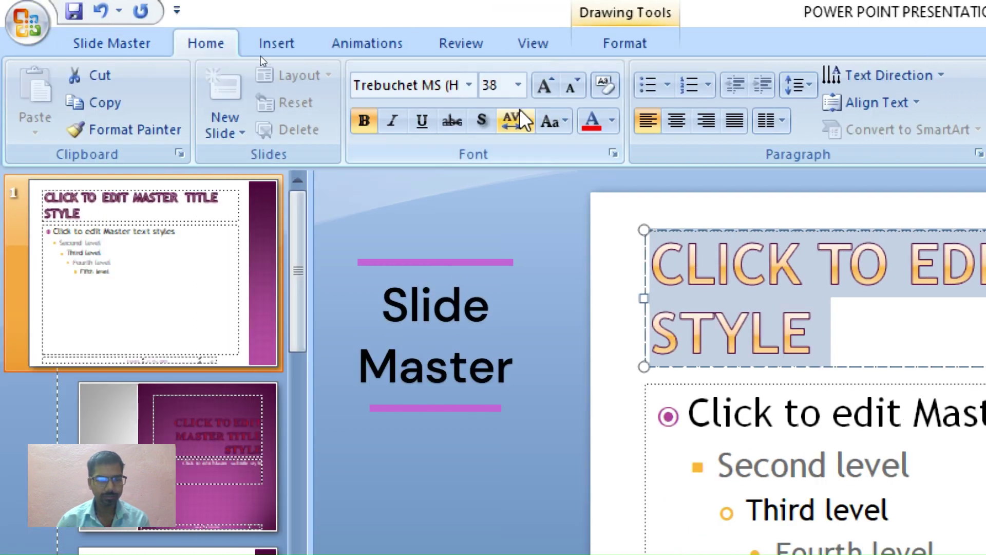
left_click(421, 91)
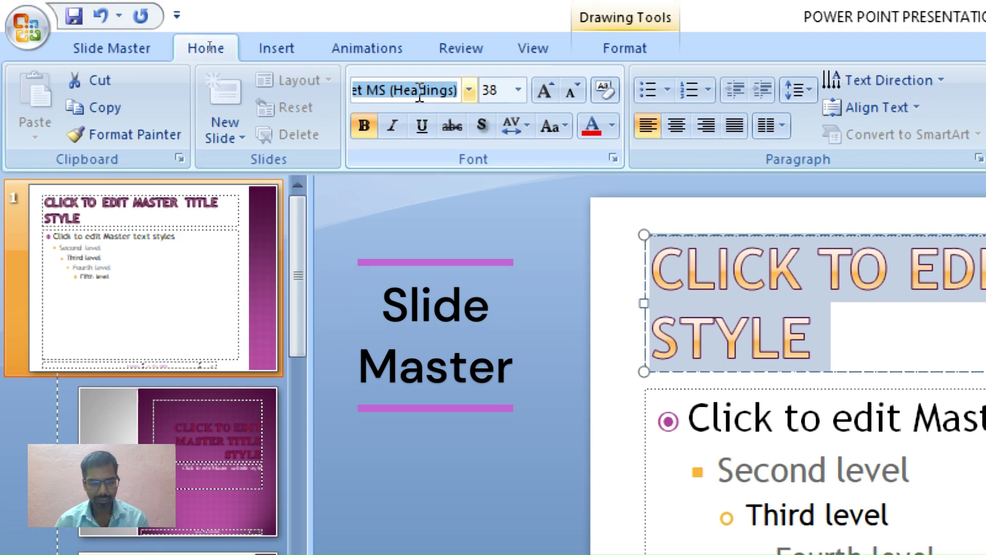
type("Clarendon Blk BT")
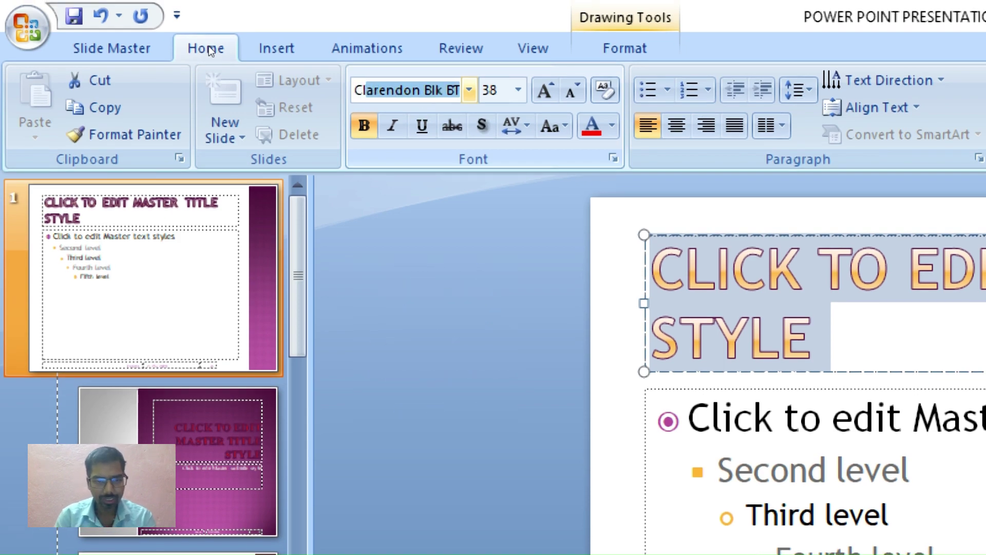
key("Return")
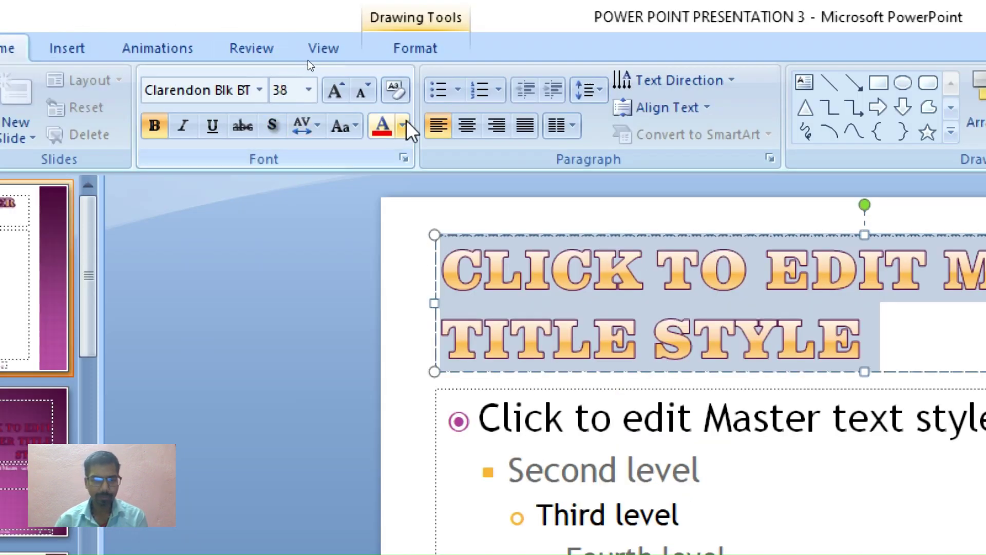
Color the master title text light blue, then select the first body text line.
left_click(404, 124)
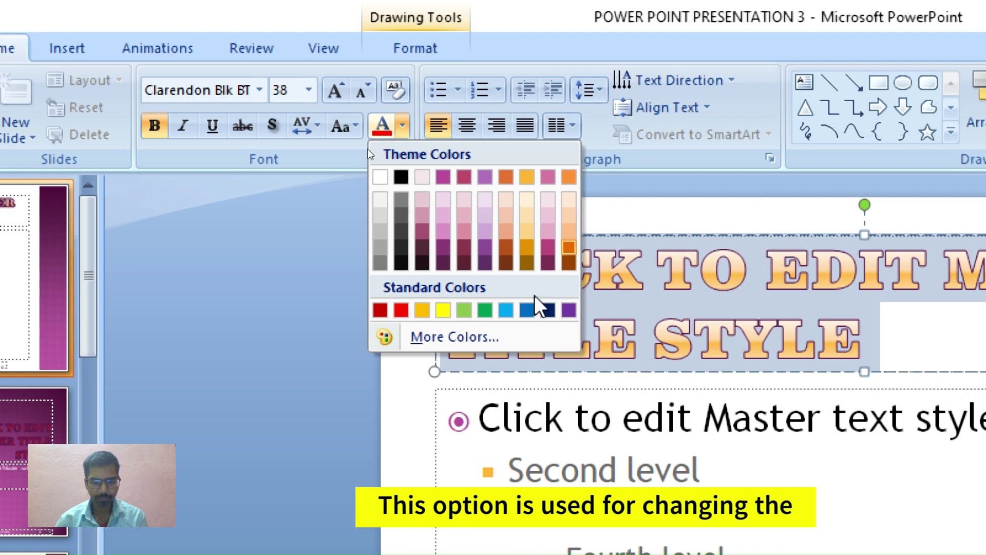
left_click(505, 309)
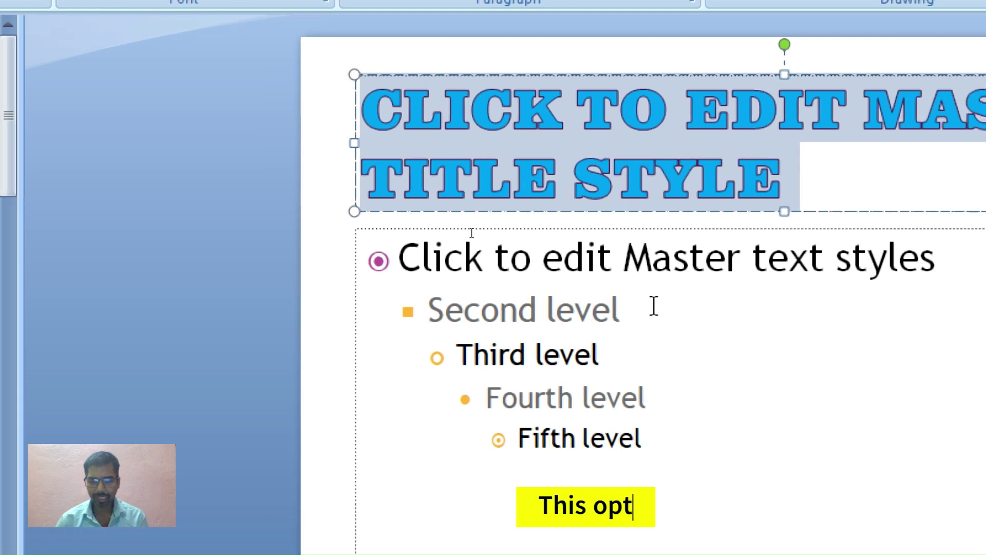
left_click_drag(960, 255, 422, 223)
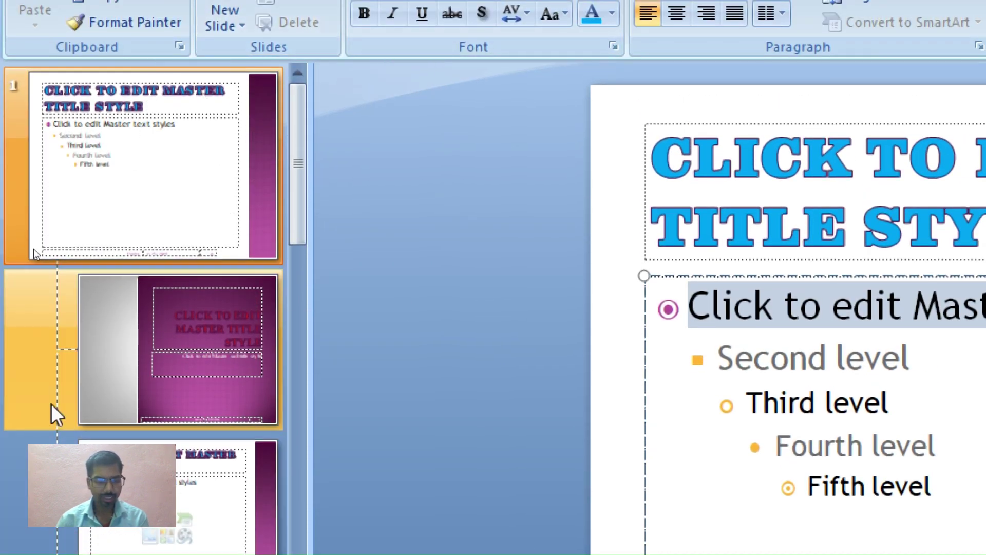
Underline the whole title text on the master's Title Slide layout.
left_click(200, 327)
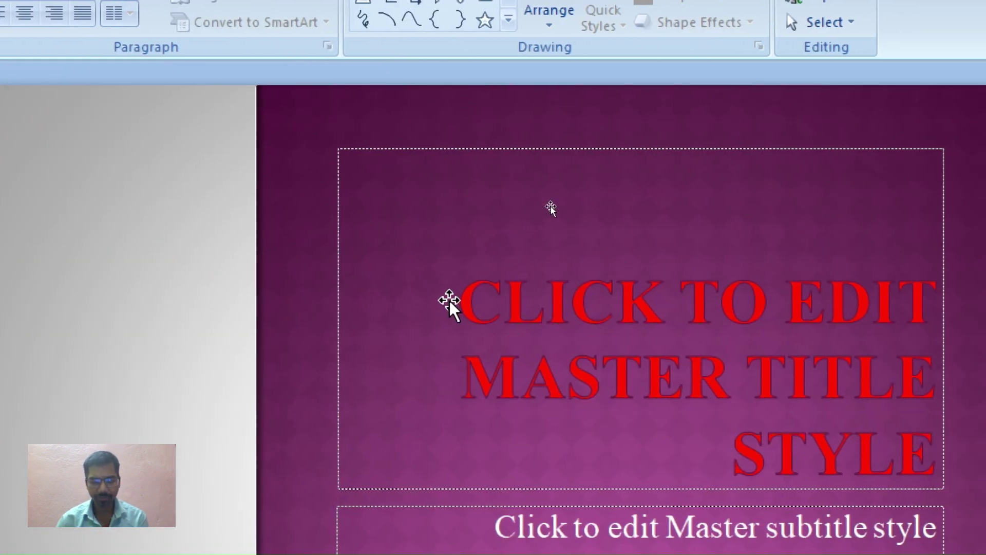
mouse_move(461, 302)
left_mouse_down()
mouse_move(632, 334)
mouse_move(789, 414)
mouse_move(829, 450)
left_mouse_up()
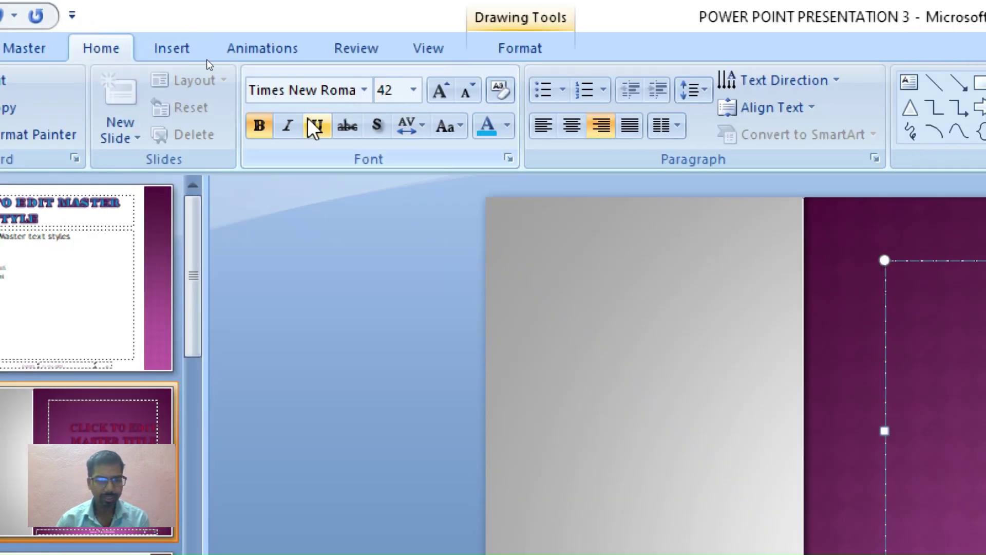
left_click(315, 123)
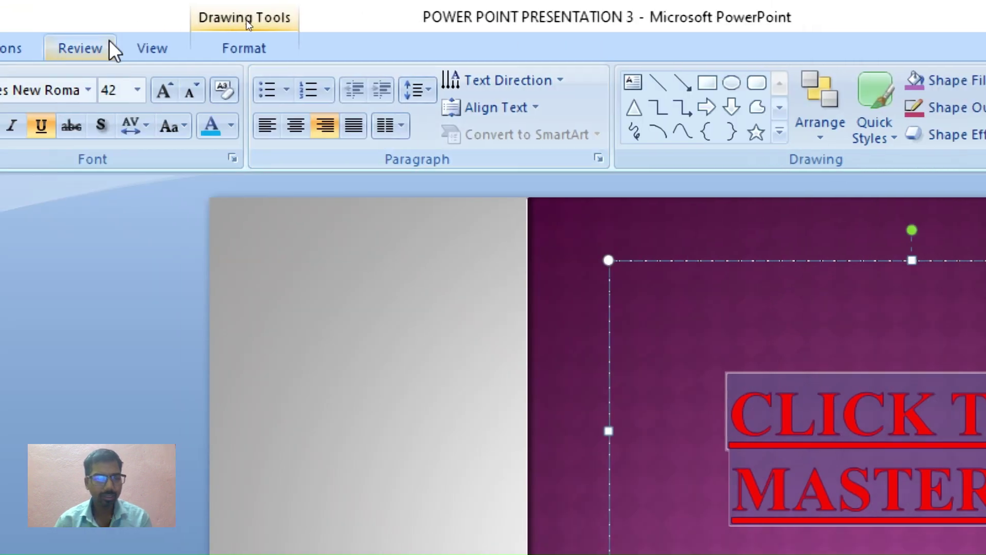
left_click(146, 52)
left_click(99, 116)
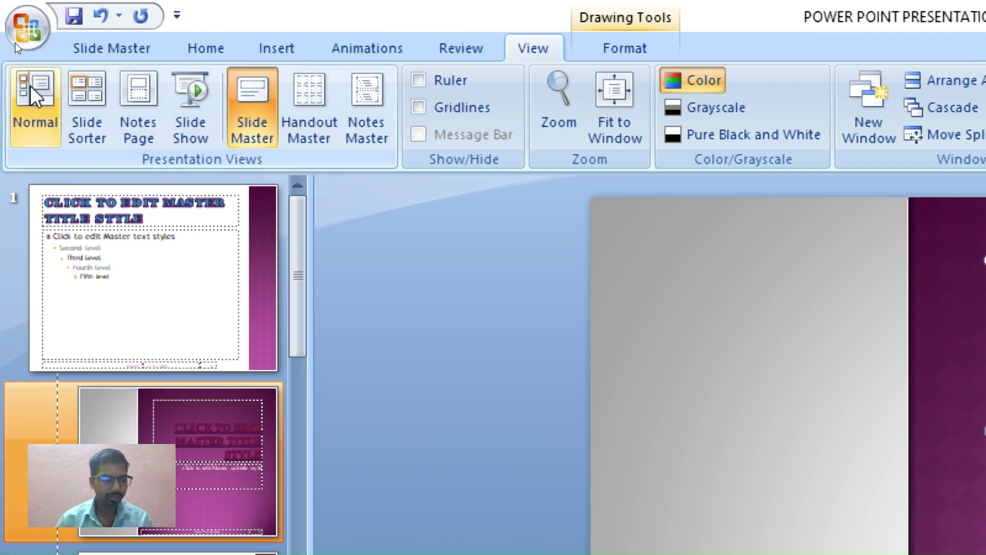
Close Master View and browse slides 2–5 to check their light blue restyled titles.
left_click(31, 87)
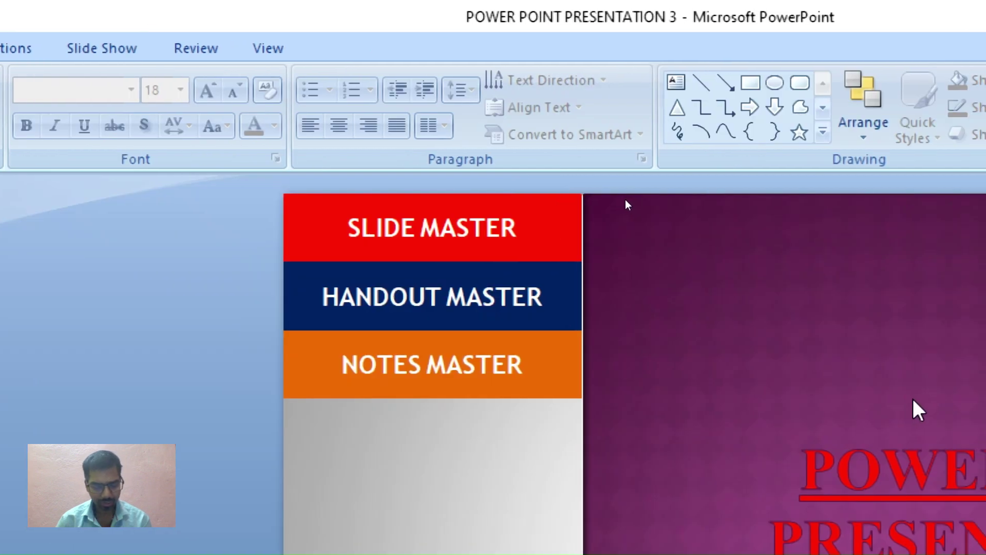
key("super+minus")
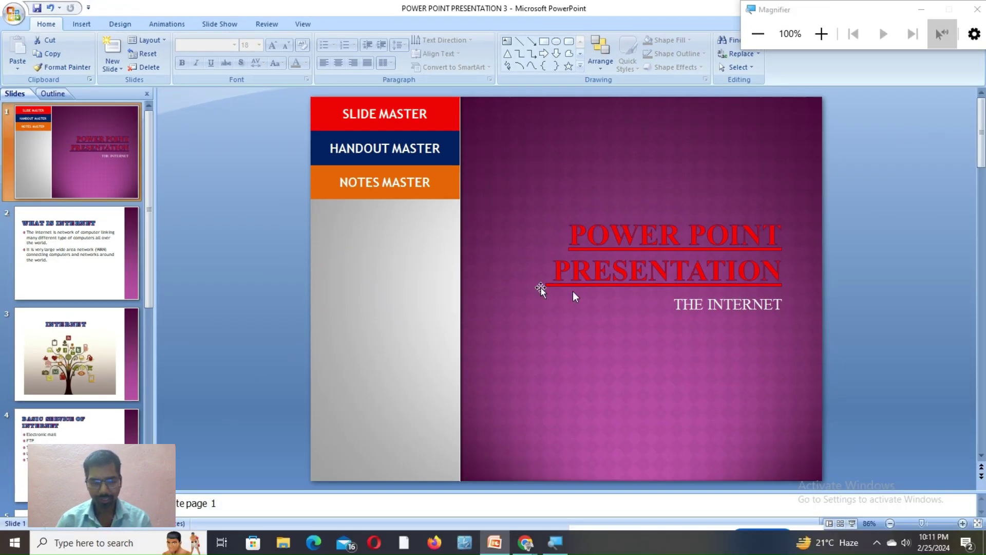
left_click(77, 252)
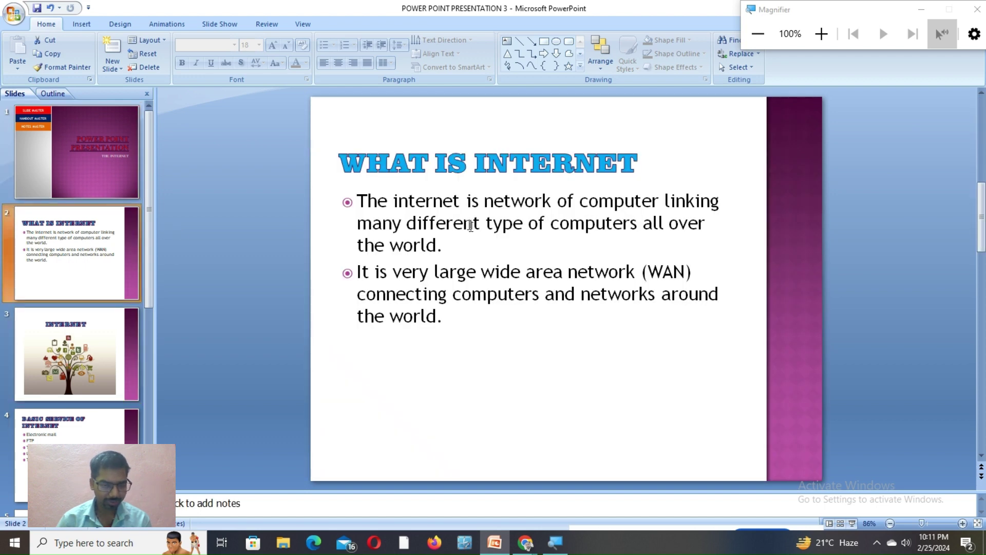
left_click(64, 351)
left_click(62, 431)
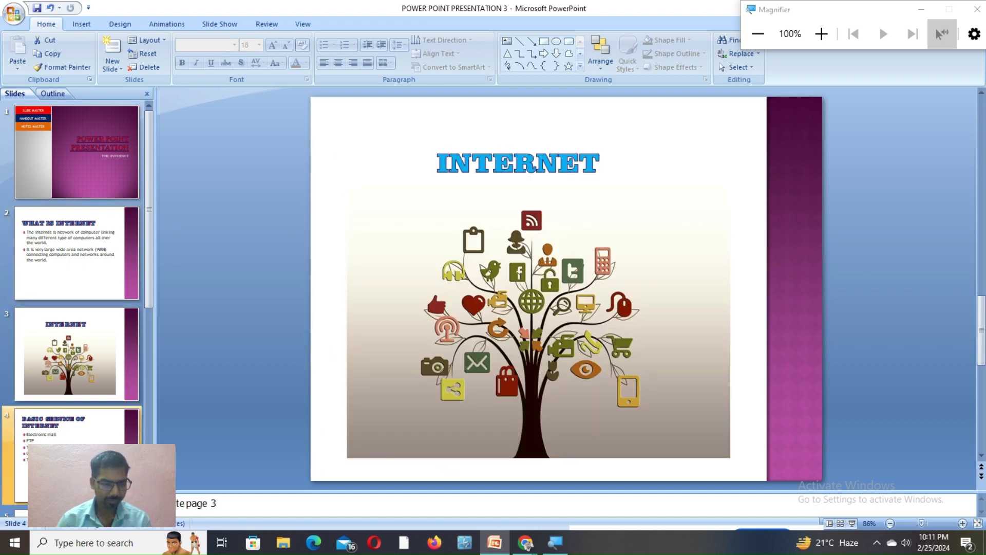
left_click(60, 438)
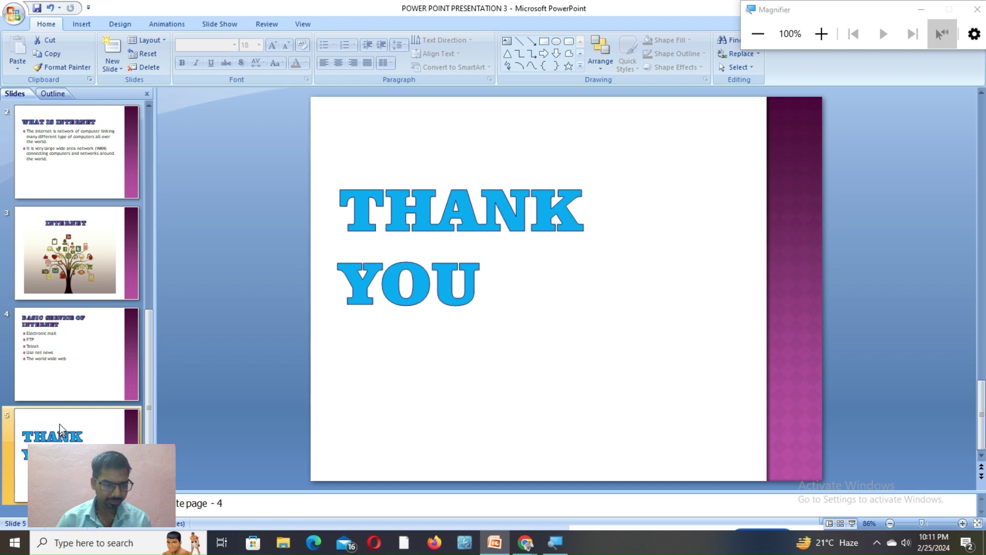
left_click(64, 357)
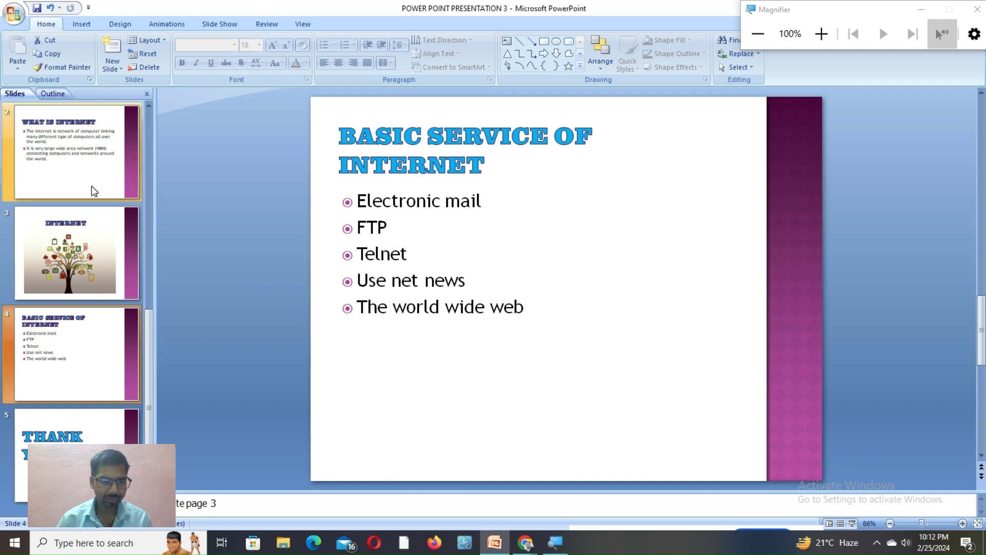
scroll(91, 186, "up", 2)
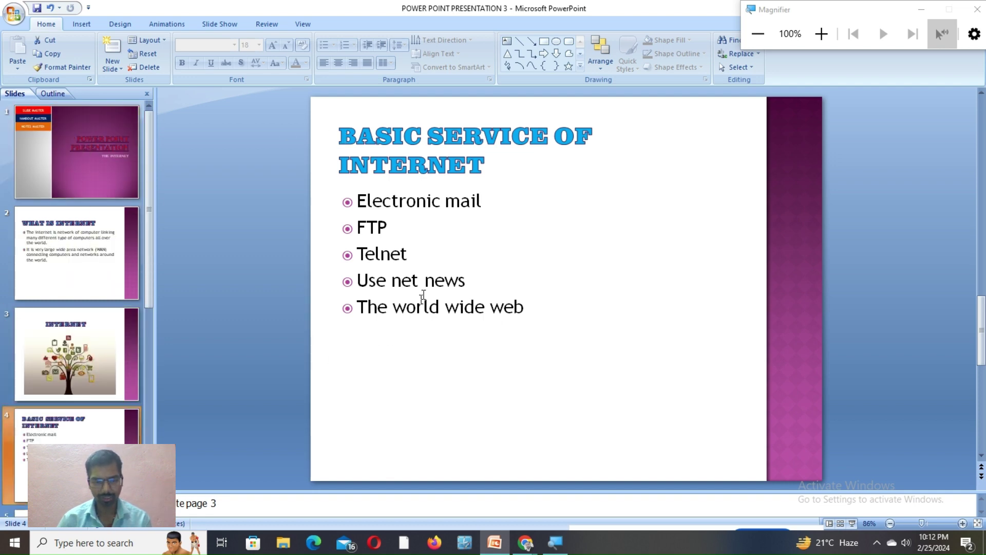
left_click(307, 26)
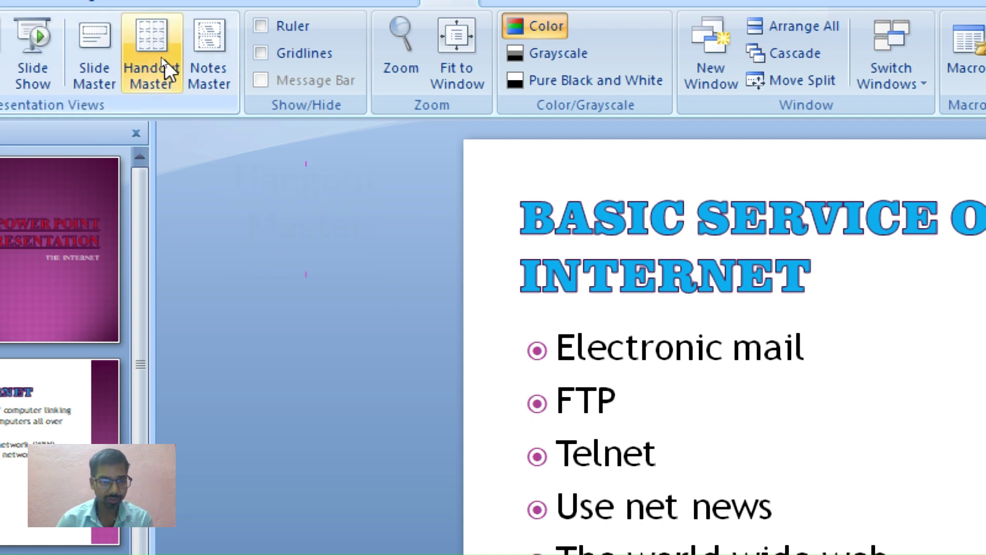
Open Handout Master view with its six-slide page layout.
left_click(163, 59)
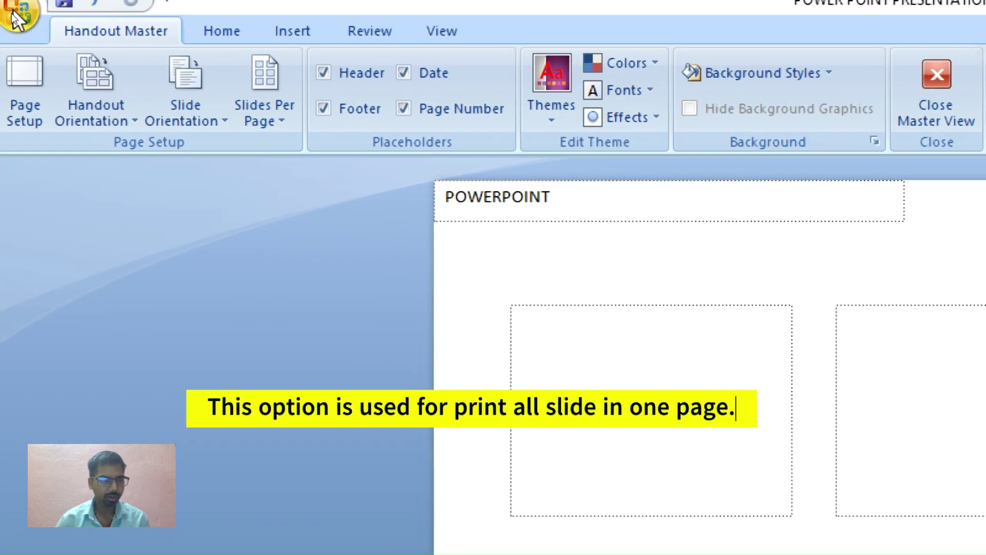
Print-preview the presentation as Handouts (6 Slides Per Page).
left_click(16, 18)
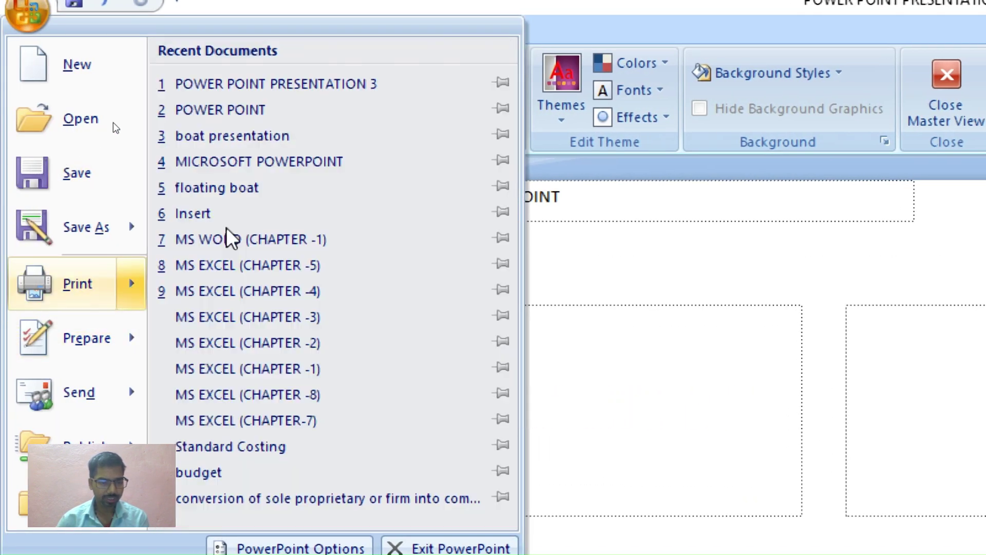
left_click(225, 226)
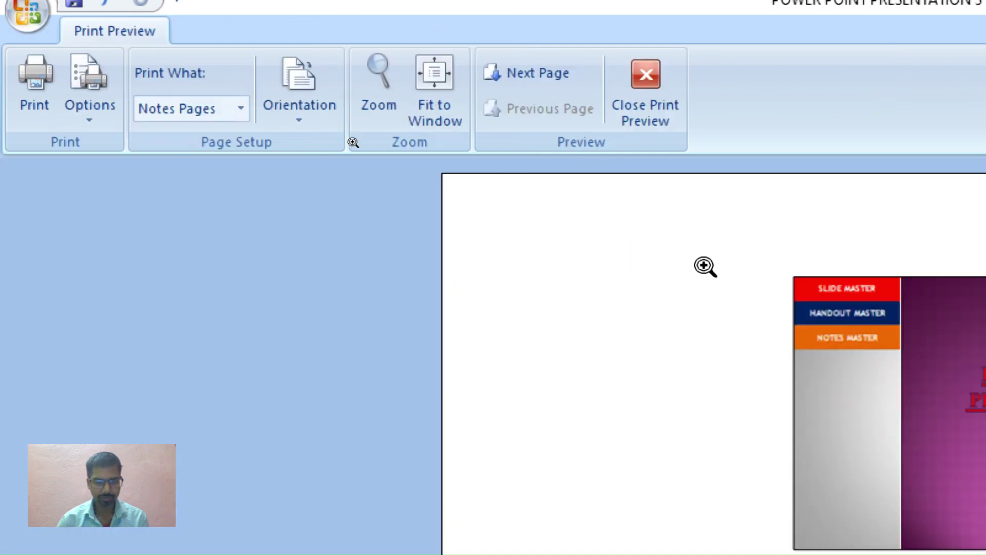
key("super+minus")
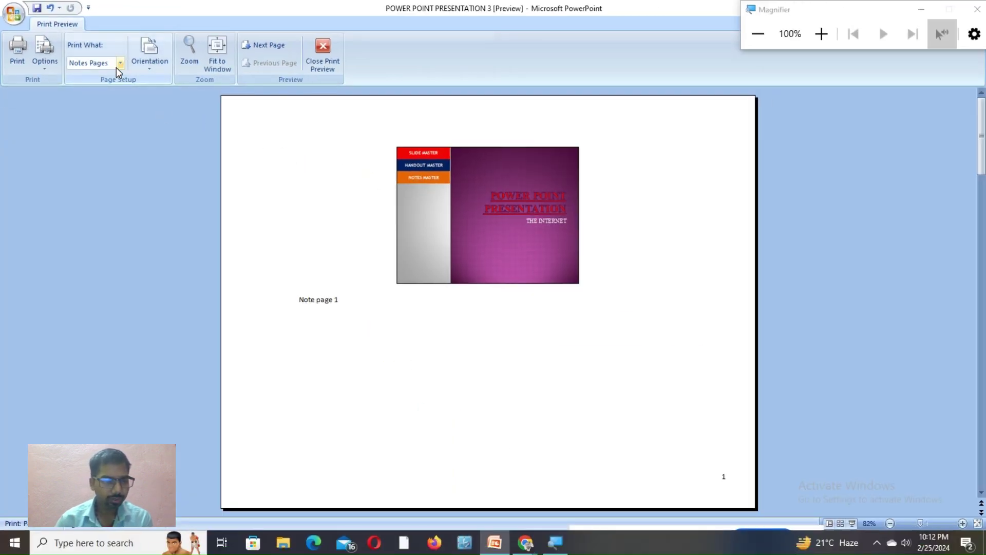
key("super+plus")
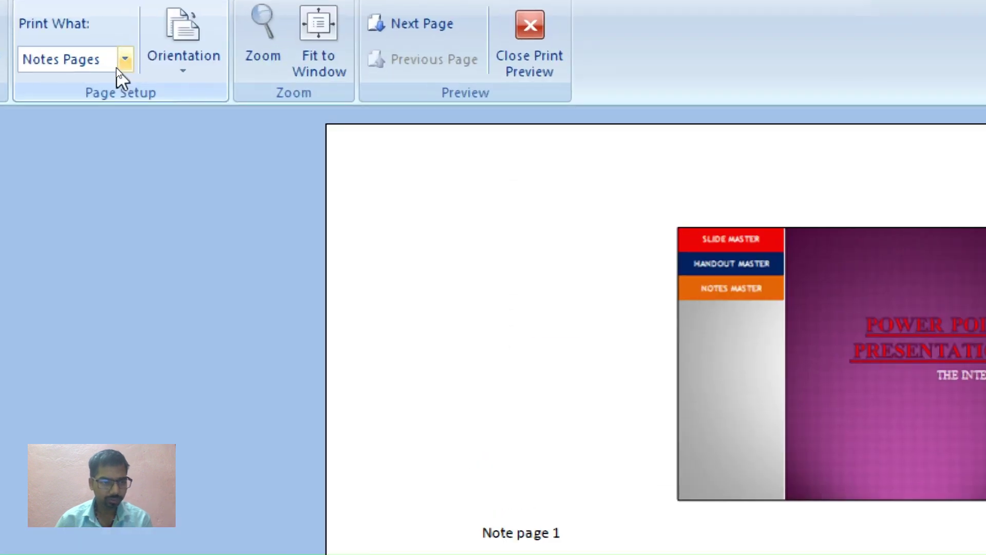
left_click(120, 63)
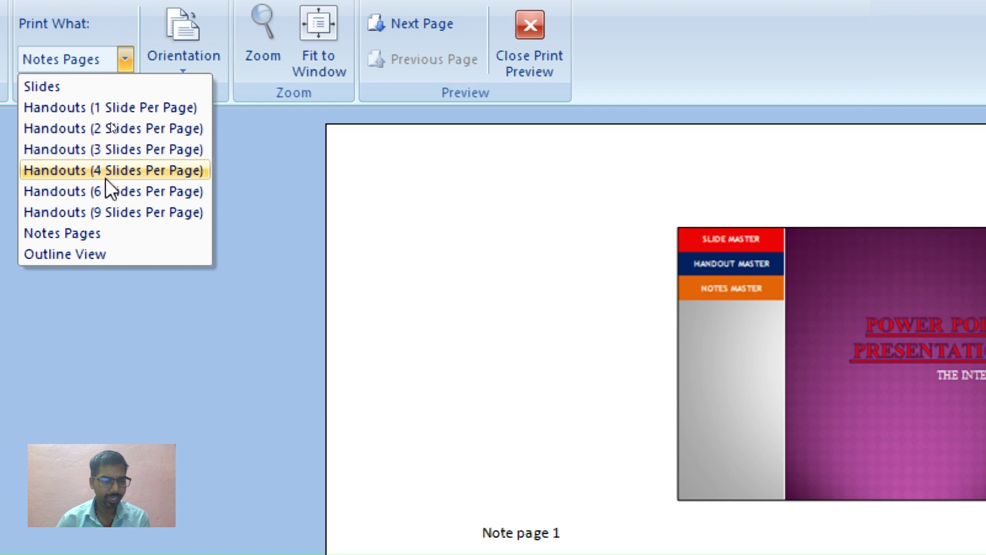
left_click(110, 191)
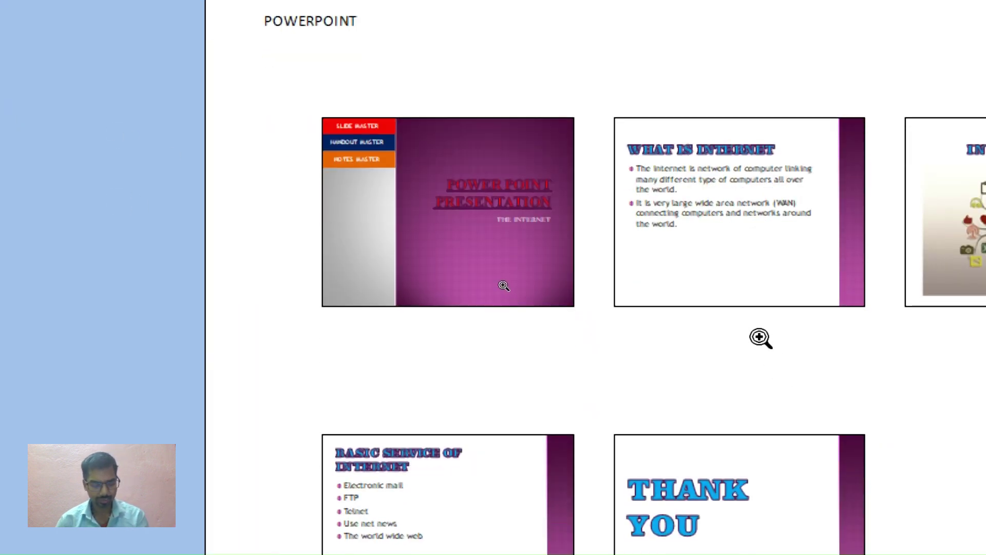
key("super+minus")
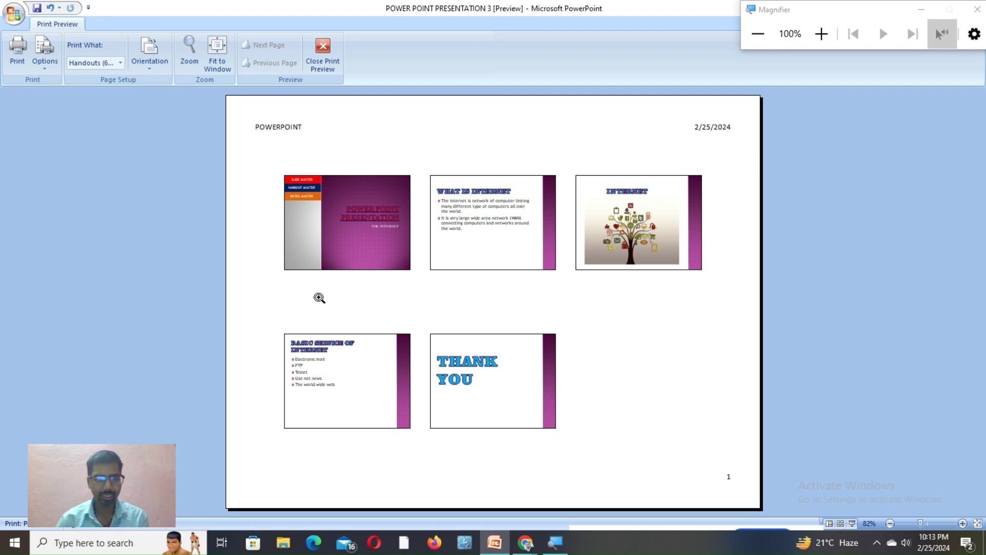
Close Print Preview and step through slides 1, 3 and 4 to review their speaker notes.
left_click(328, 68)
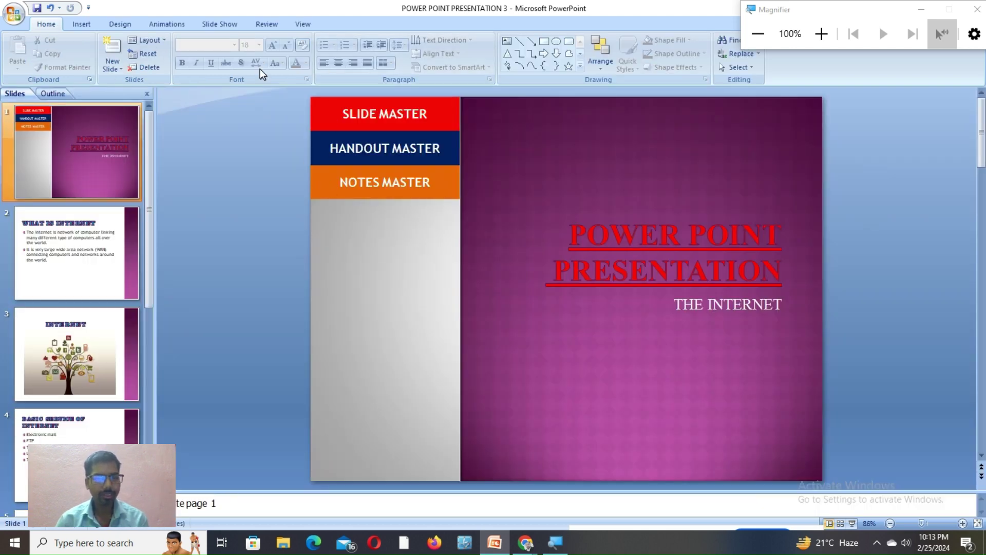
left_click(302, 23)
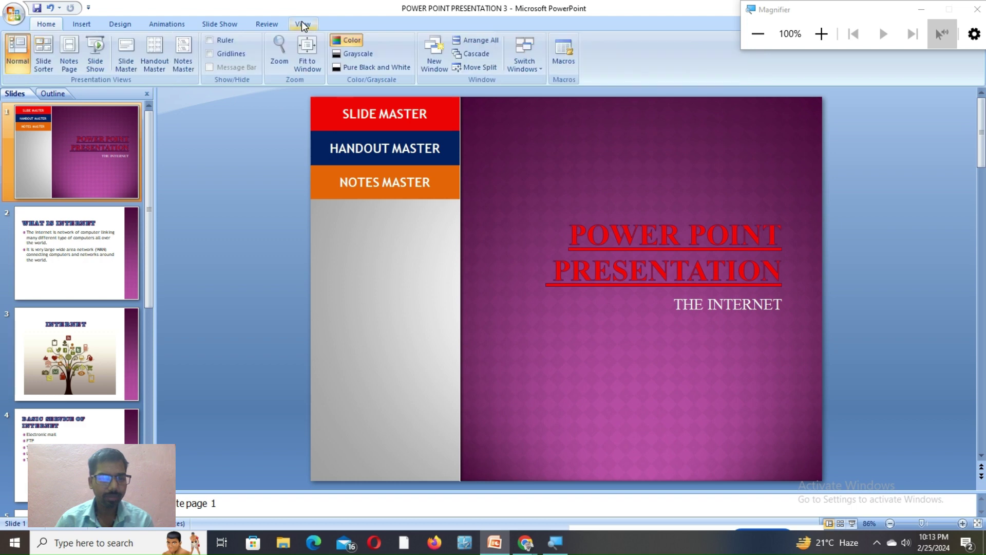
left_click(376, 188)
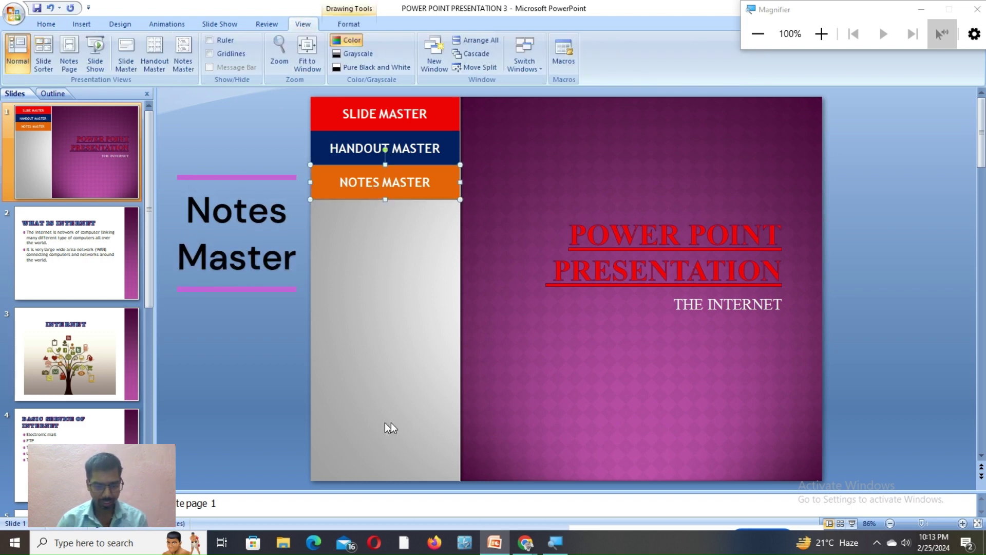
left_click(297, 511)
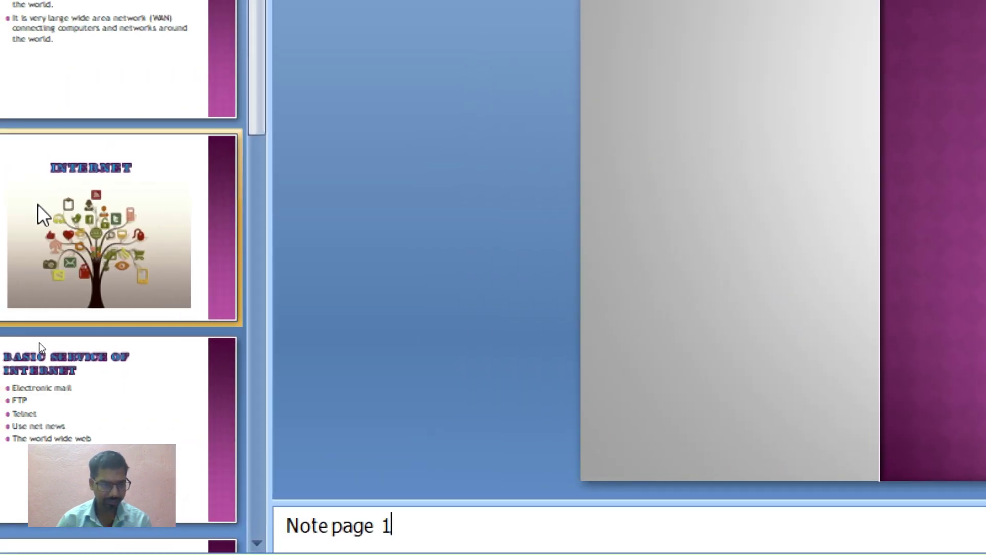
left_click(41, 213)
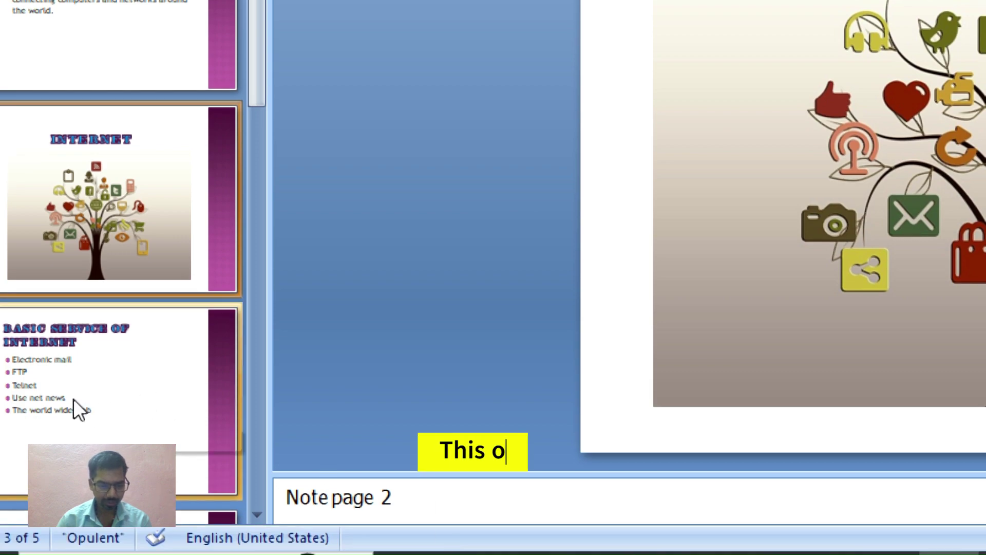
left_click(29, 378)
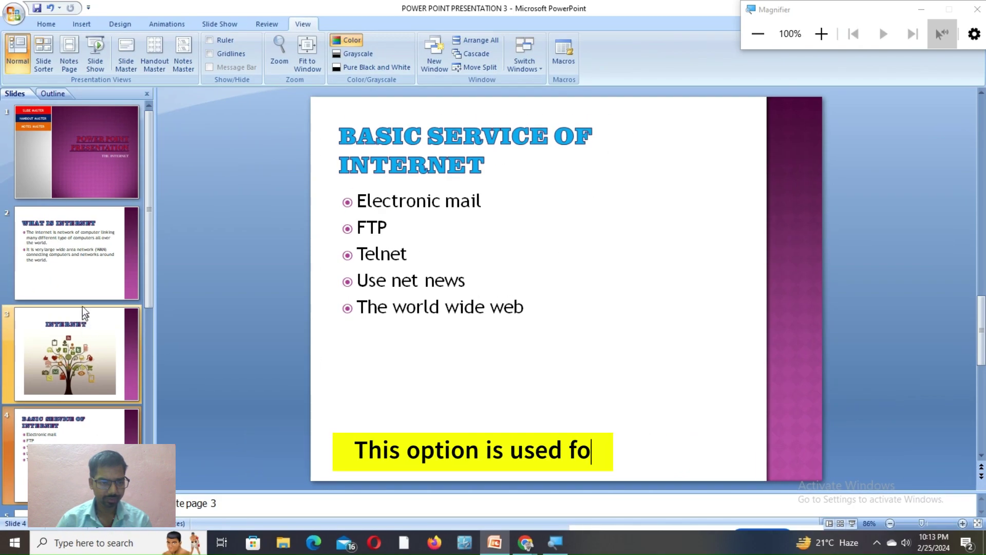
left_click(71, 164)
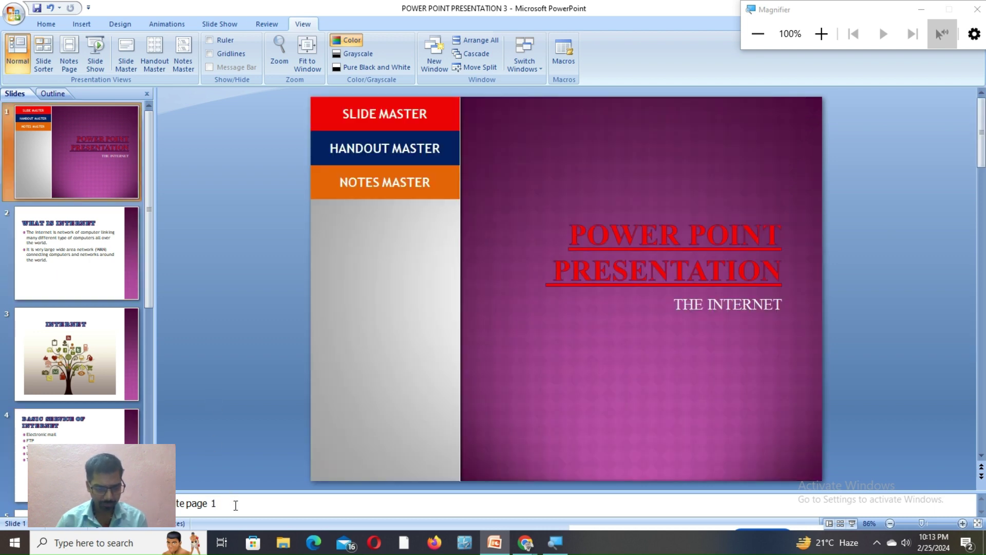
Replace slide 1's speaker notes with the THE INTERNET label.
triple_click(235, 505)
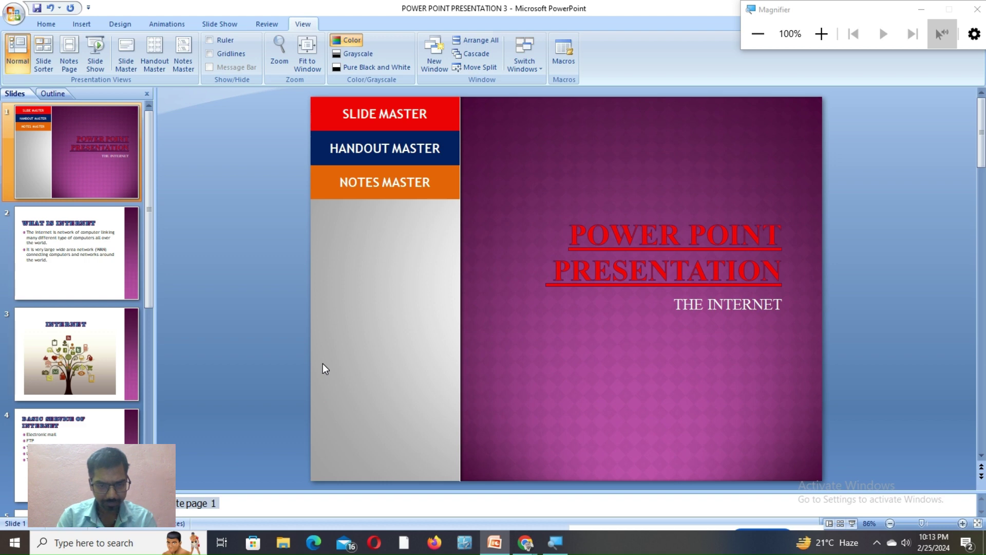
key("Delete")
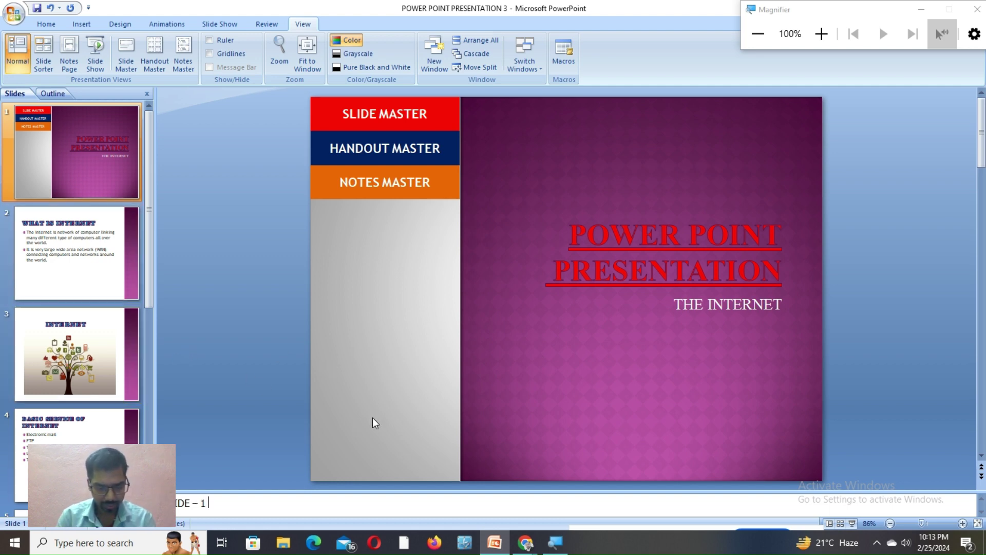
type("THE INTER N")
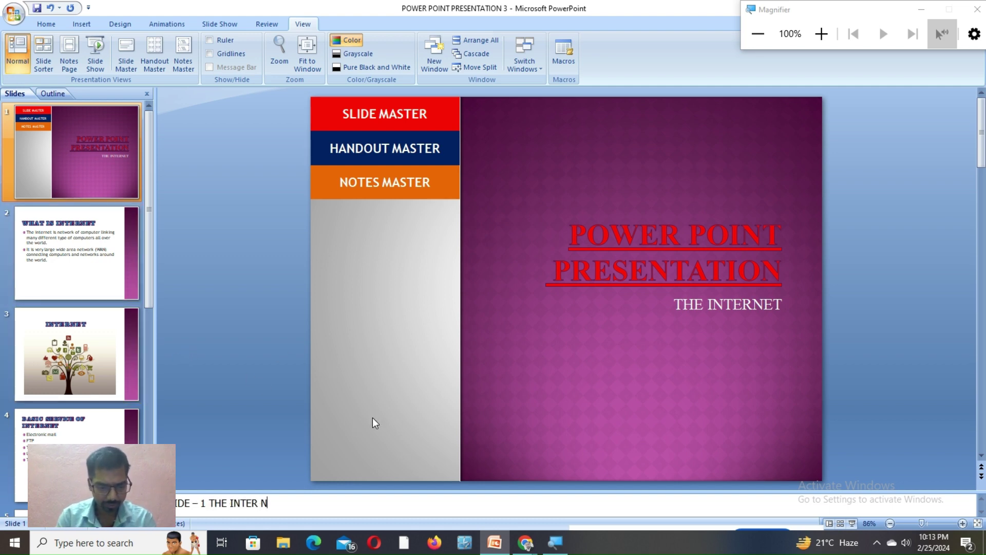
key("BackSpace")
key("BackSpace")
type("NET")
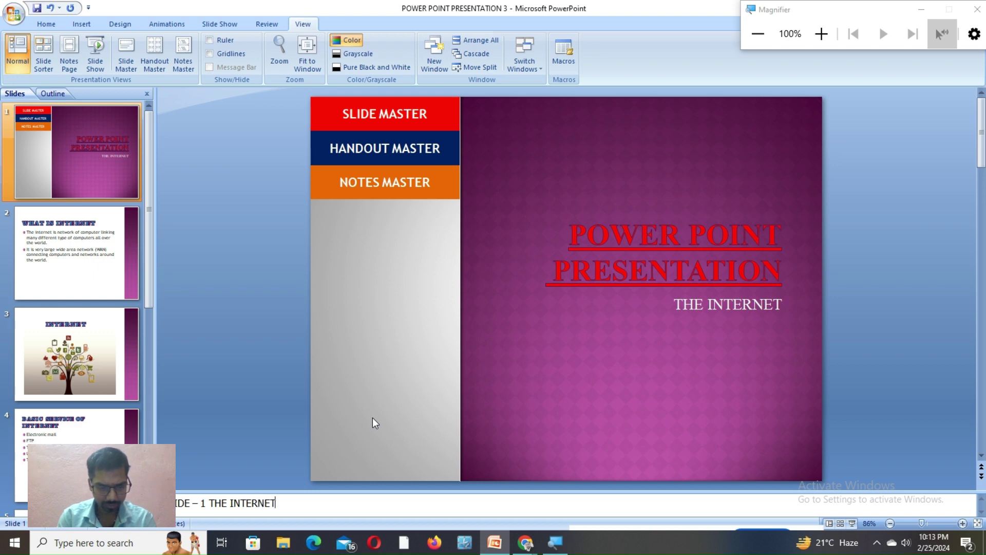
Write slide 2's speaker notes as SLIDE – 2 WHAT IS INTERNET.
left_click(55, 257)
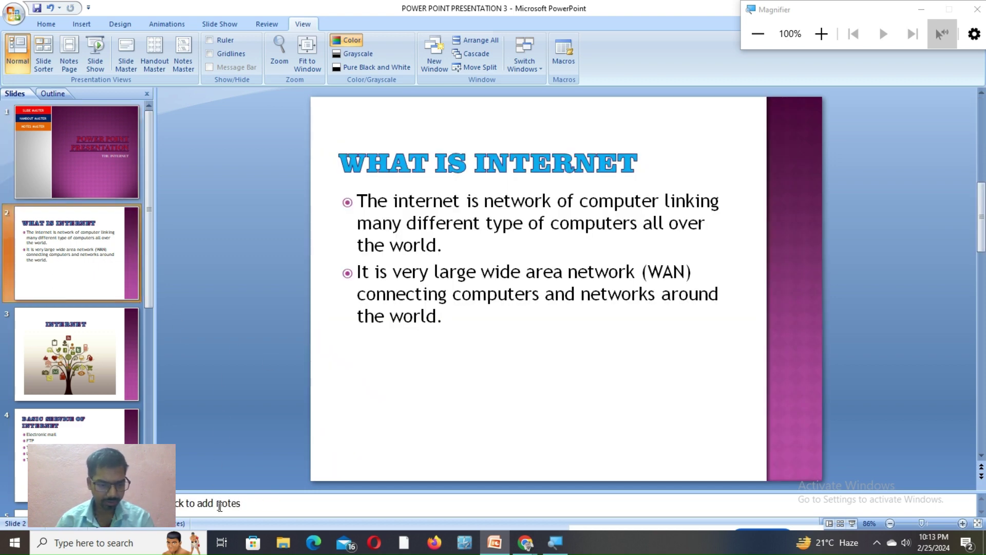
left_click(259, 506)
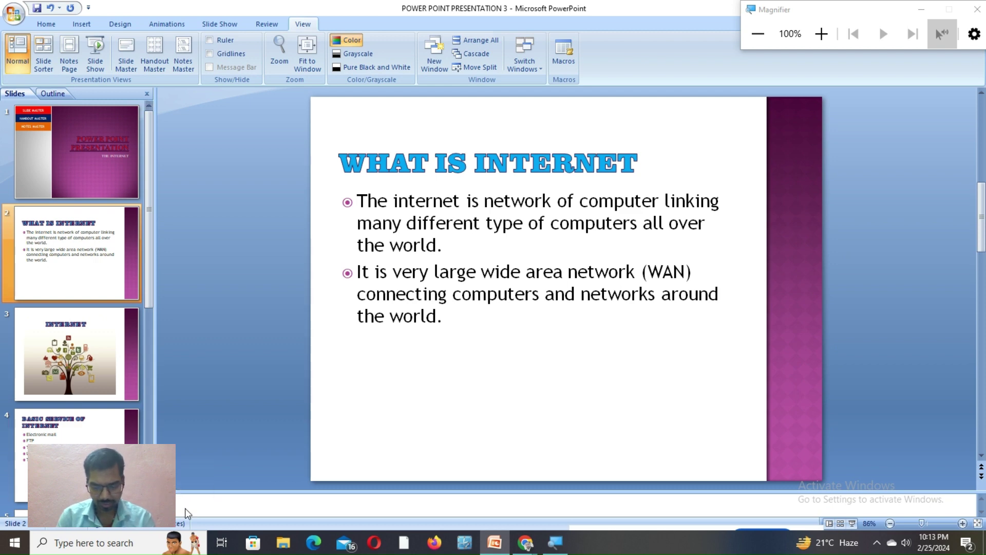
type("SLIDE")
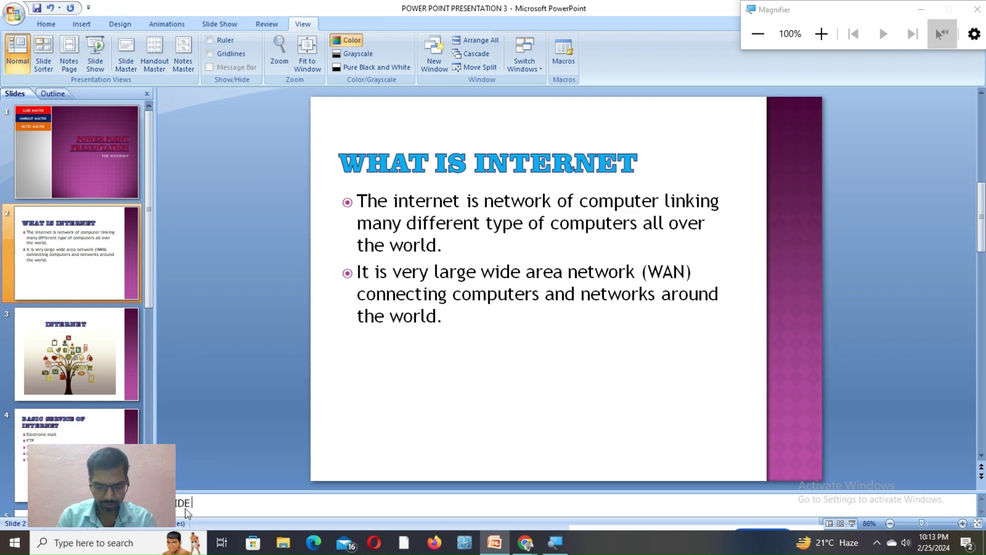
key("BackSpace")
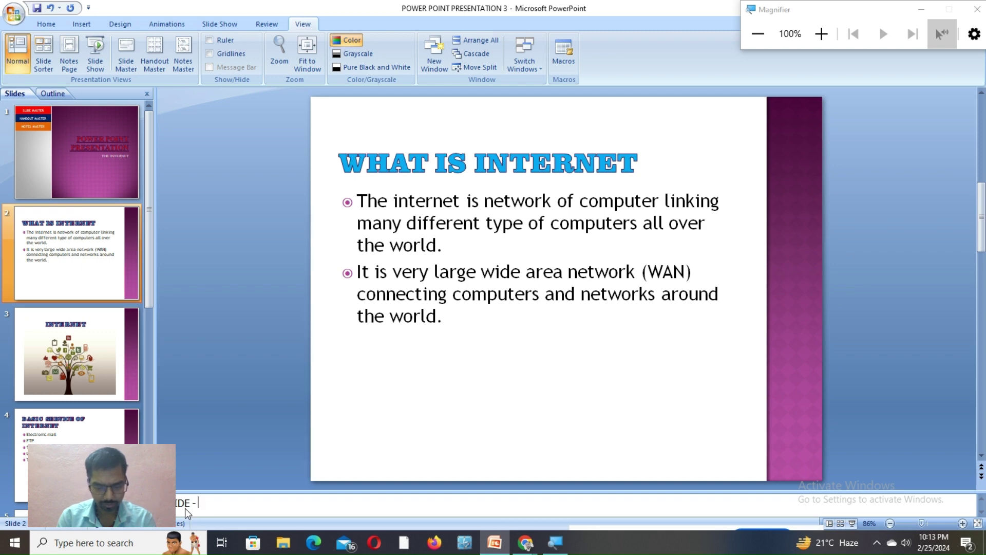
type("WHAT")
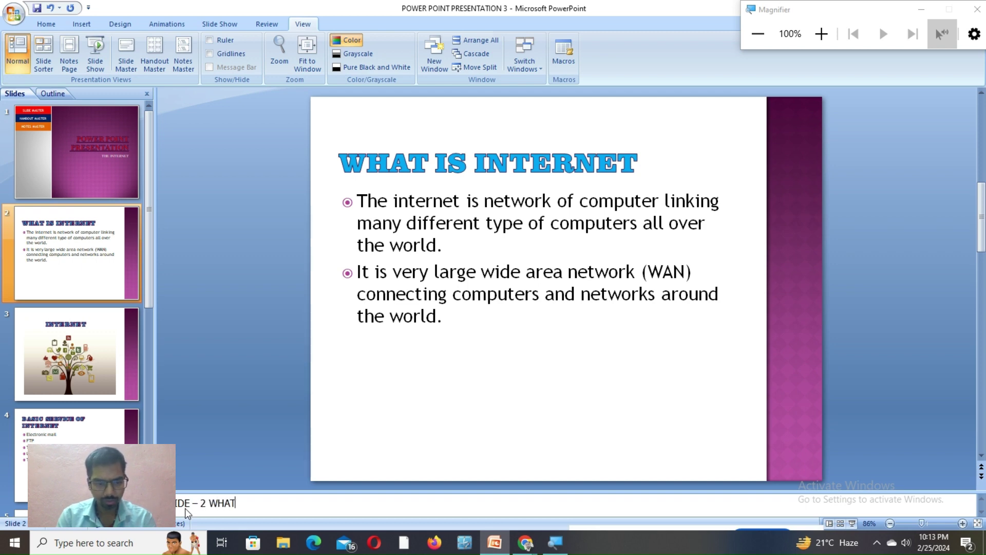
type(" INTERNET")
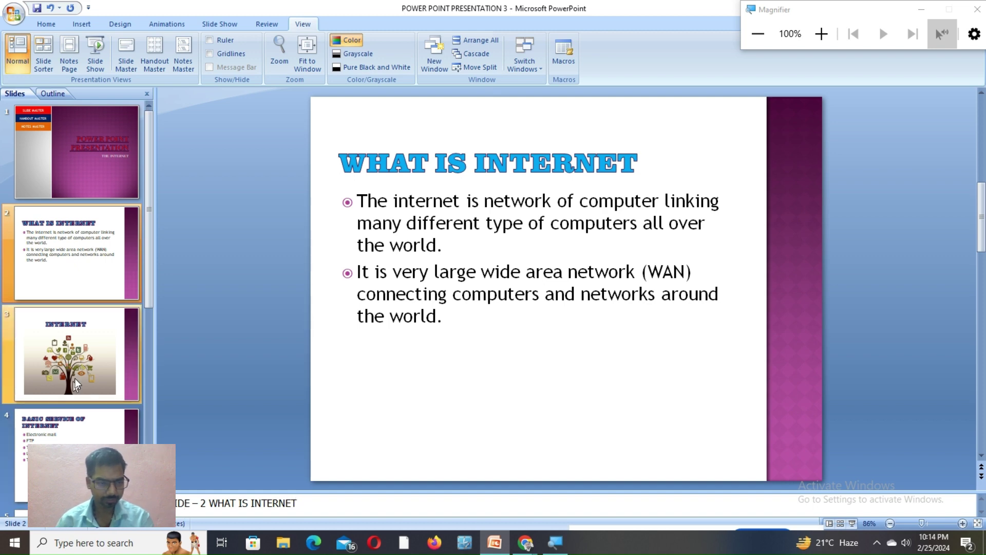
Write slide 3's speaker notes as SLIDE – 3 INTERNET PICTURE.
left_click(98, 341)
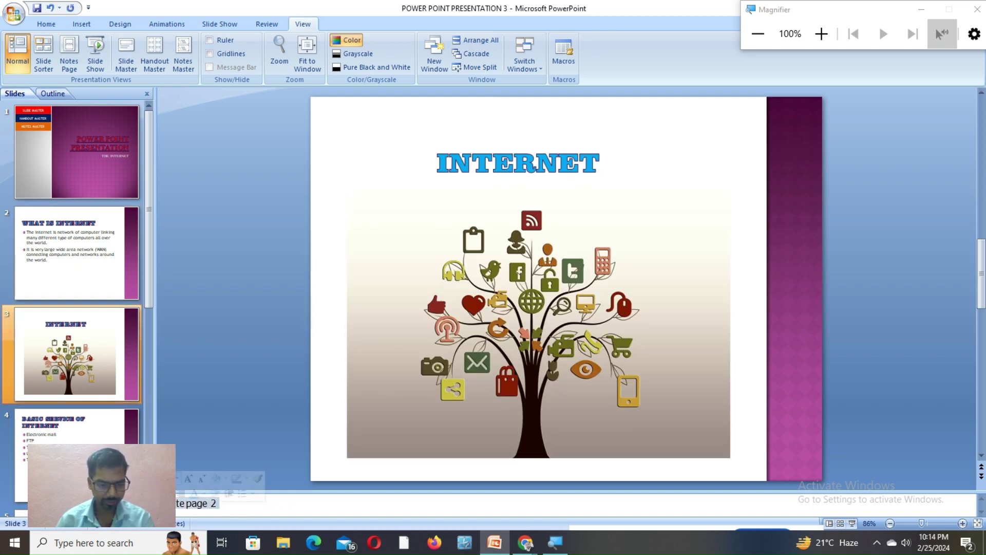
type("SLIDE")
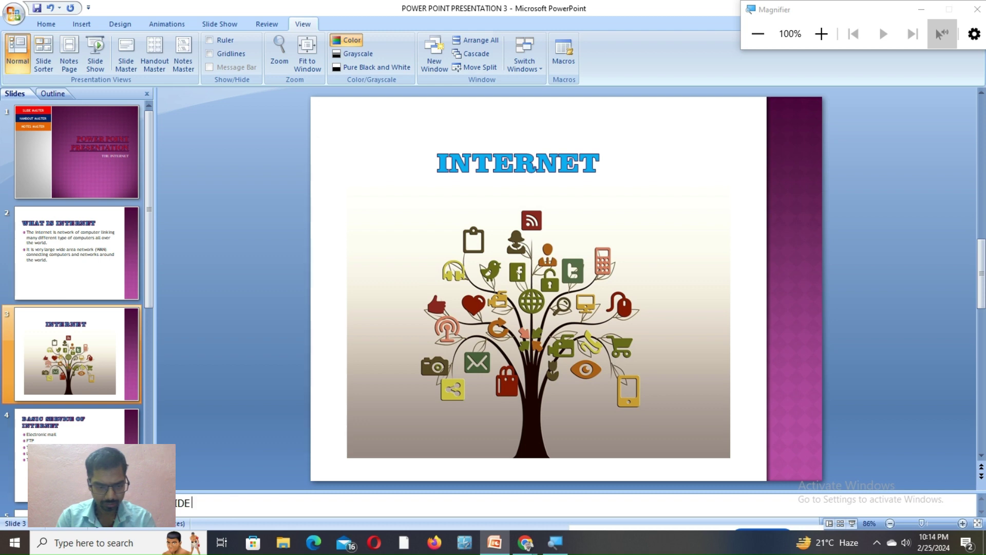
type(" -")
type(" 3 INTERN")
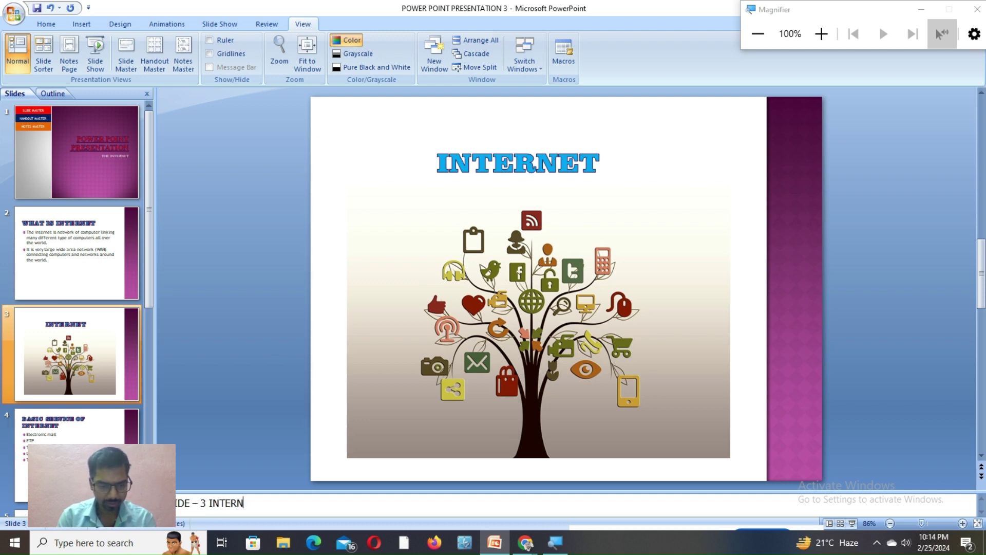
type("PICTURER")
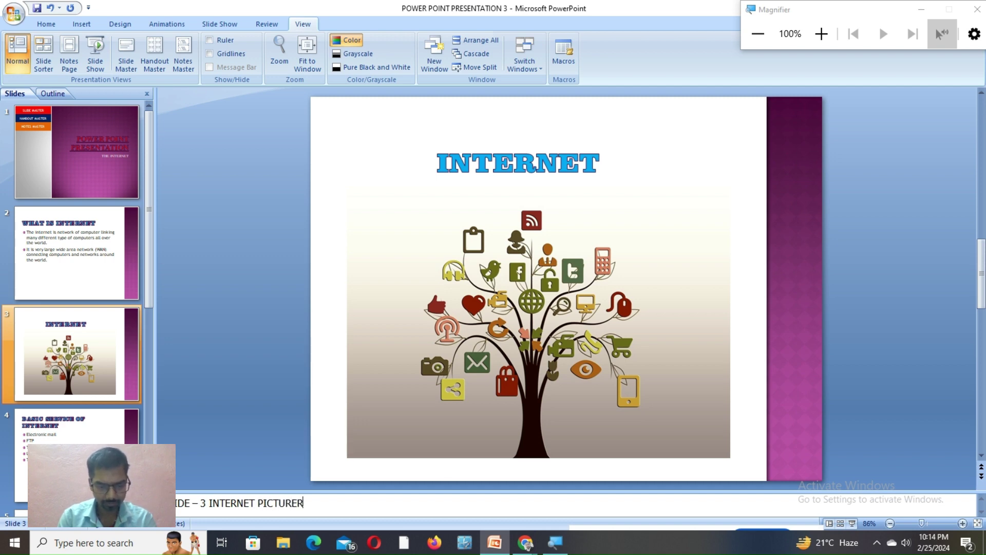
key("BackSpace")
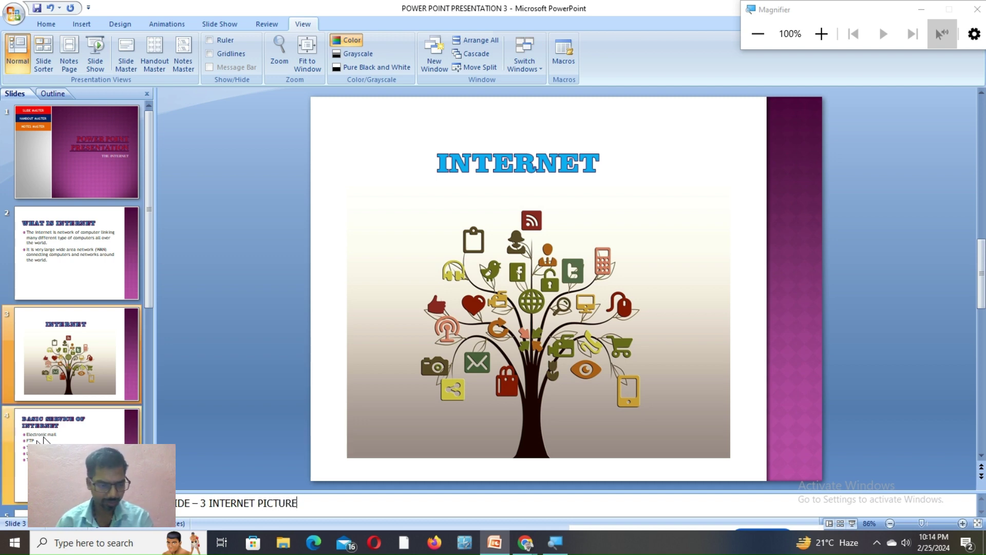
left_click(44, 439)
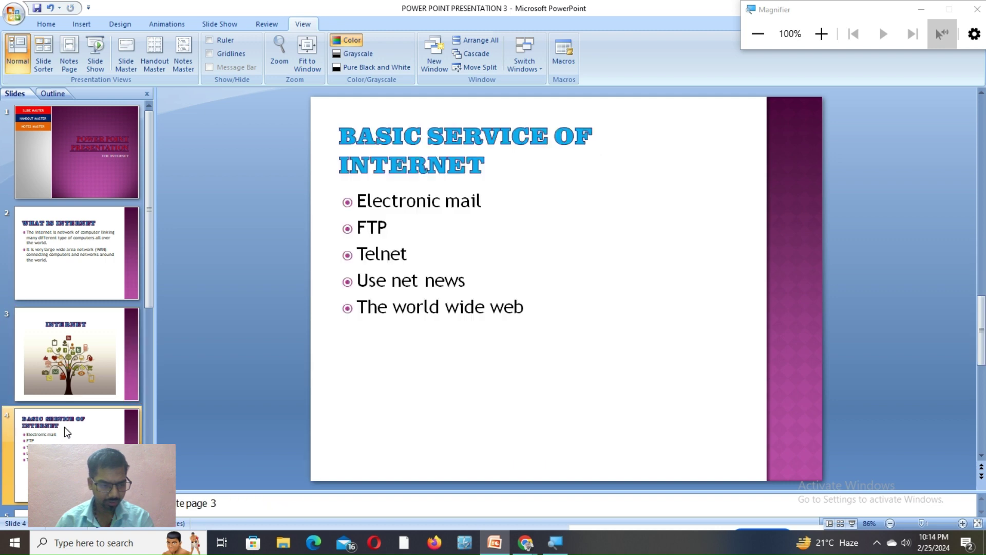
Rewrite slide 4's speaker notes as SLIDE – 4 BASIC SERVICE OF INTERNET.
left_click(236, 512)
key("ctrl+a")
key("Delete")
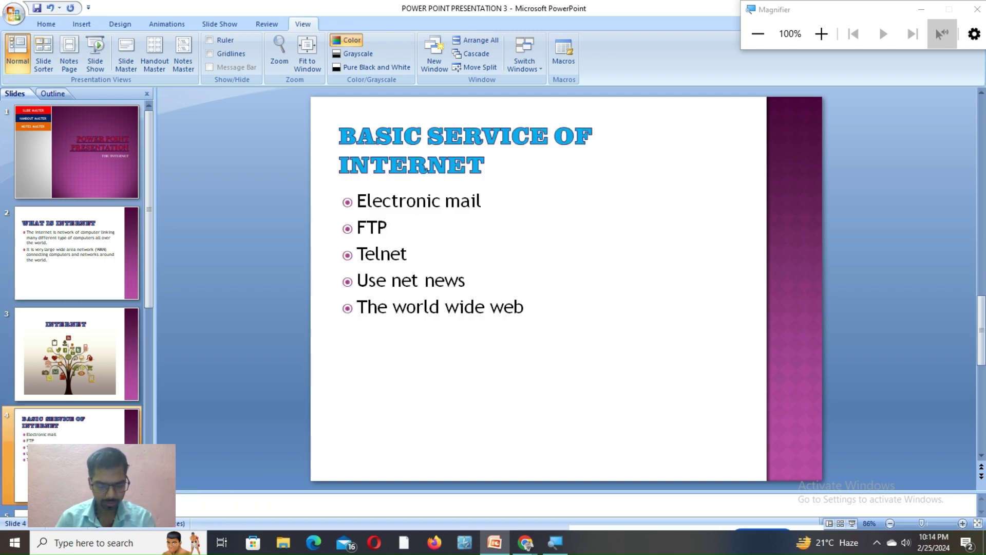
type("SLID")
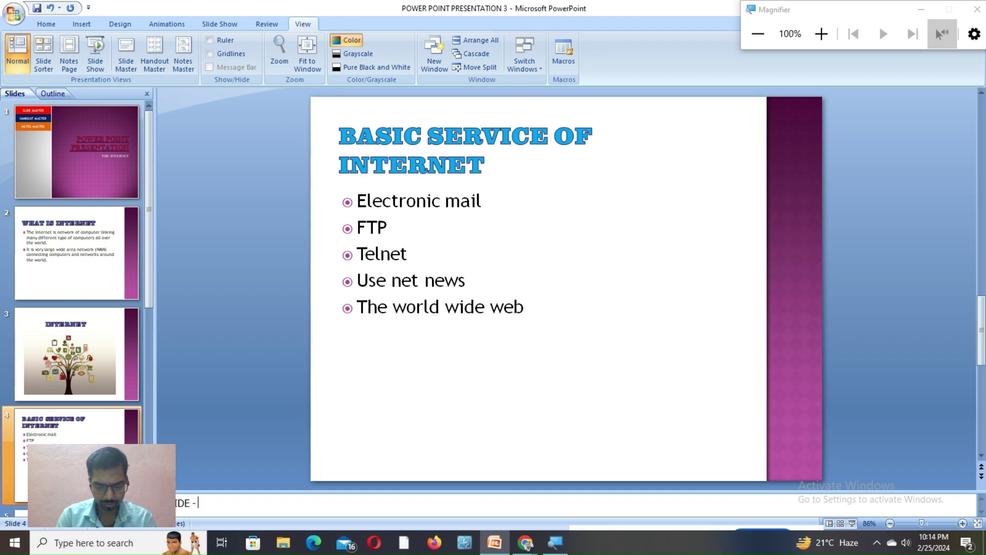
type(" 4 BASI")
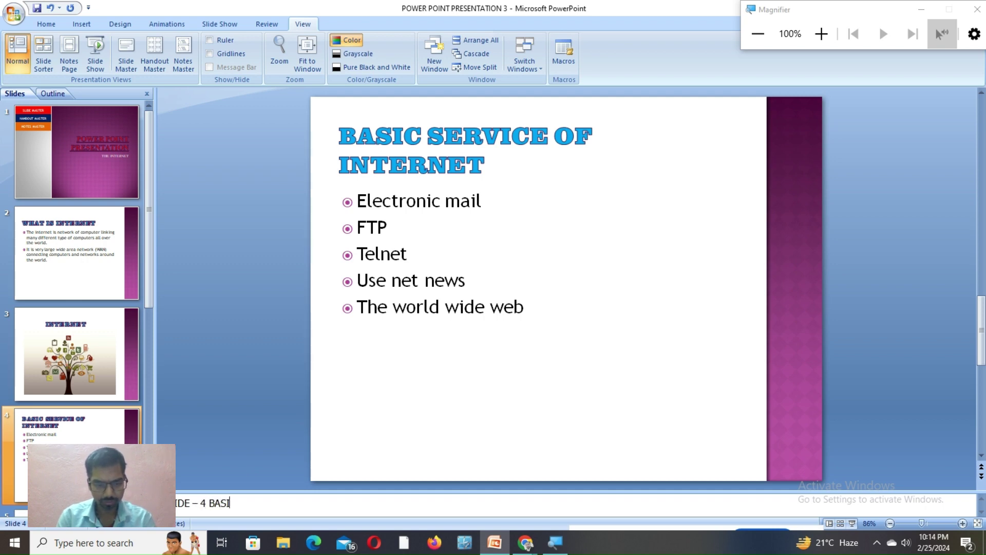
type("C SERI")
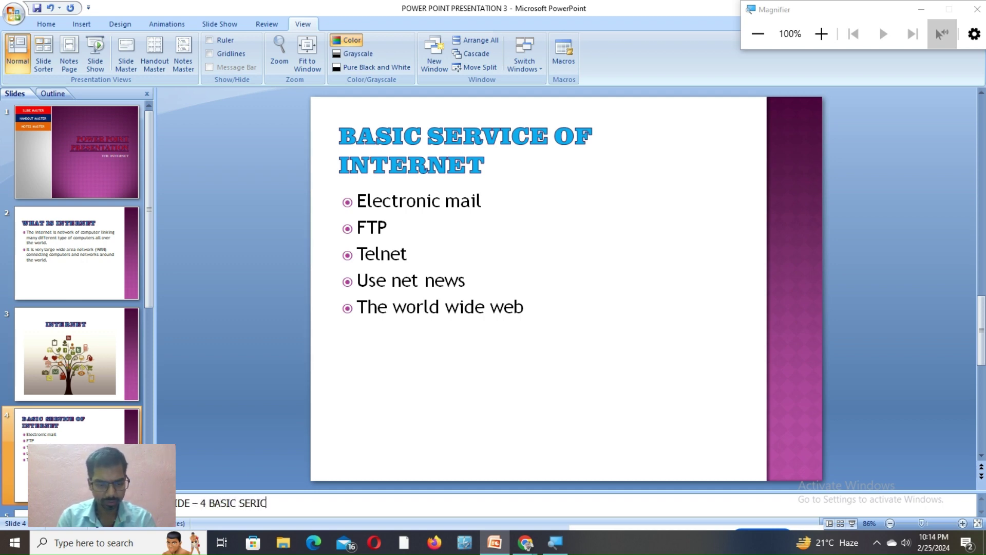
type("C")
key("BackSpace")
key("BackSpace")
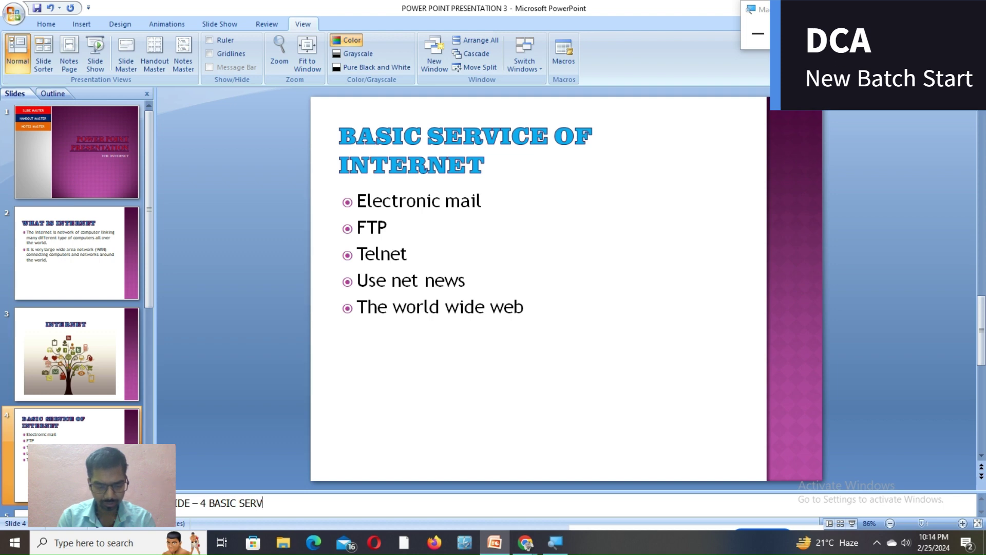
type("ICE OF INT")
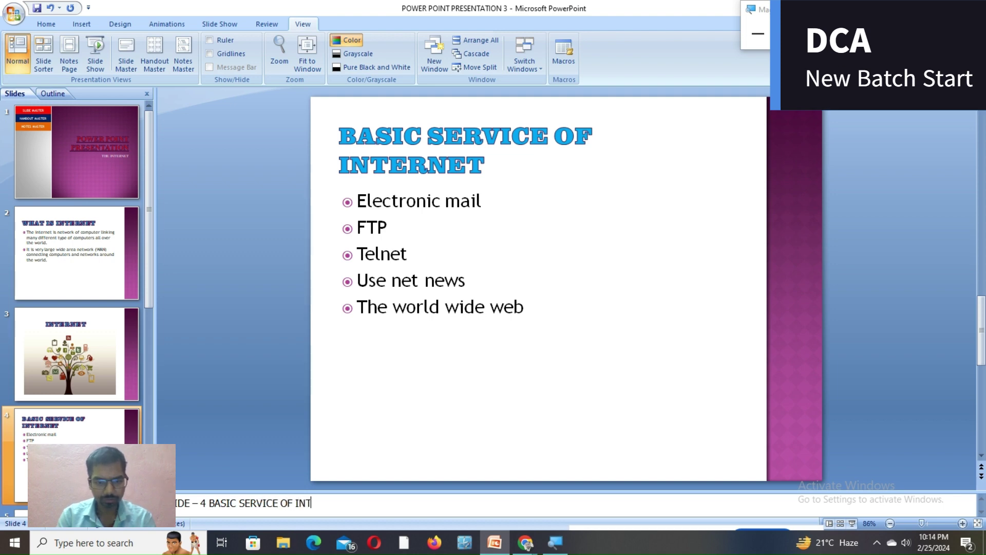
type("ERNET")
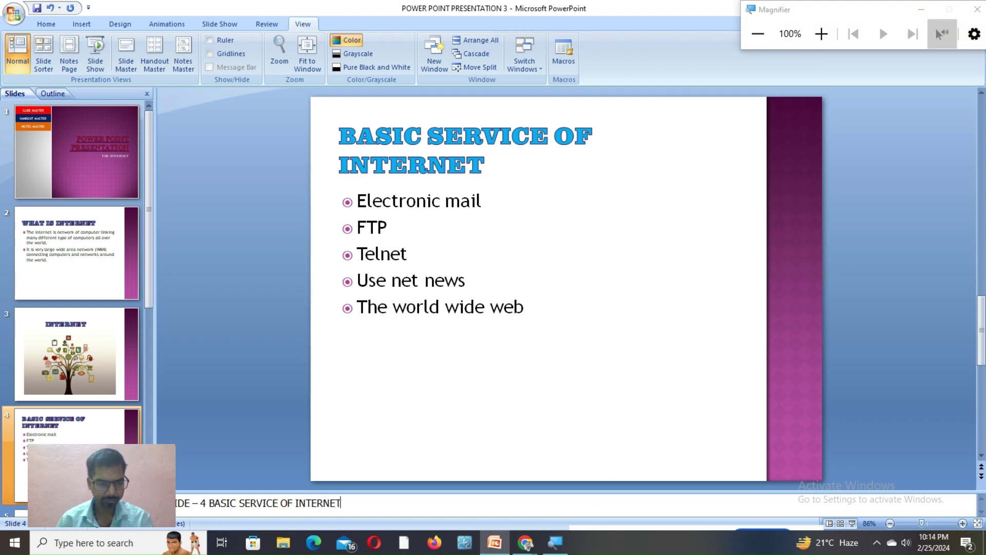
scroll(92, 421, "down", 2)
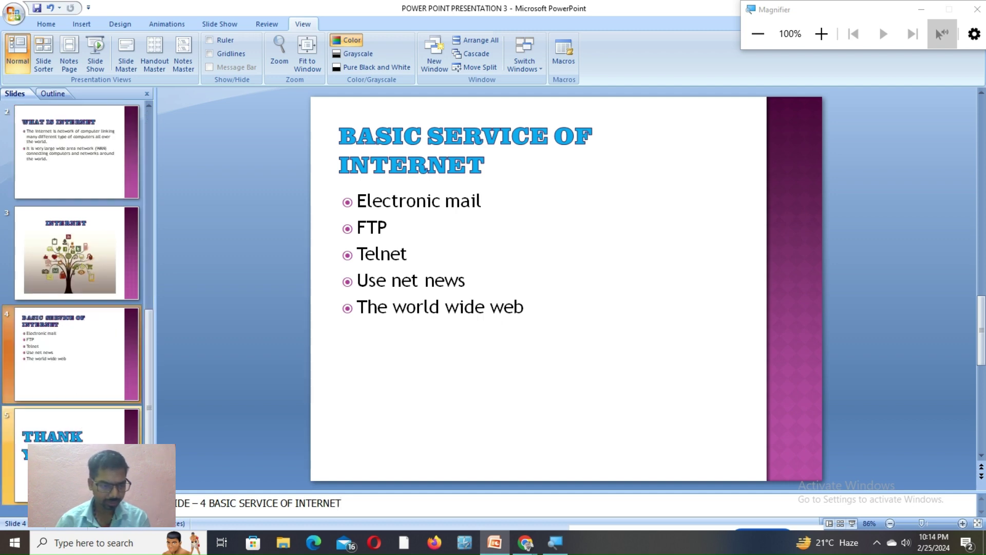
Replace the THANK YOU slide's notes with SLIDE – 5 THANK YOU.
left_click(77, 462)
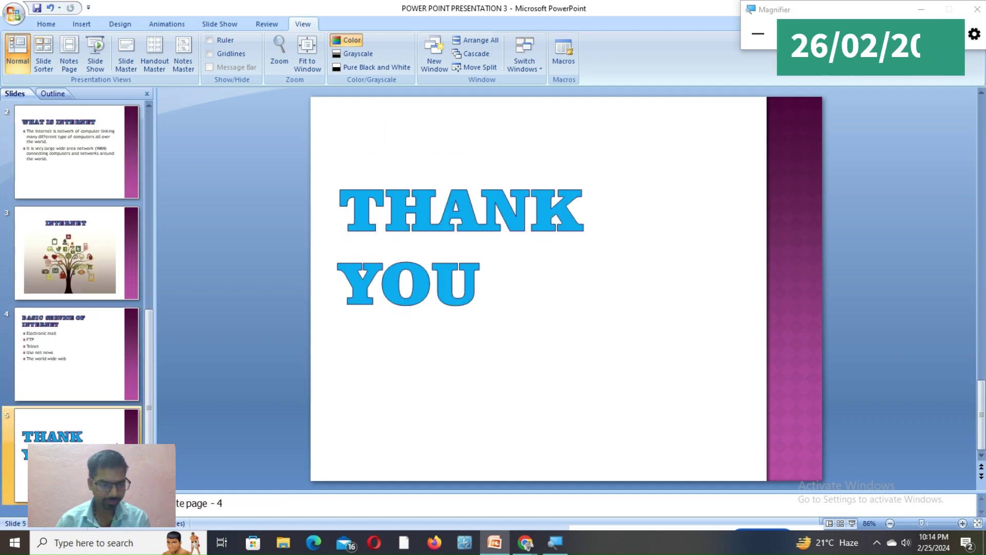
triple_click(286, 506)
key("BackSpace")
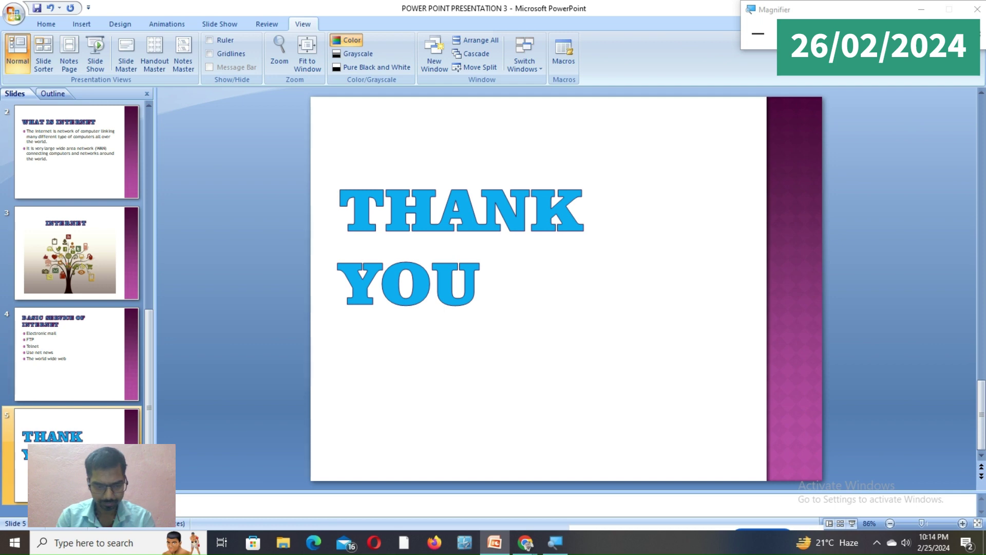
type("IDE")
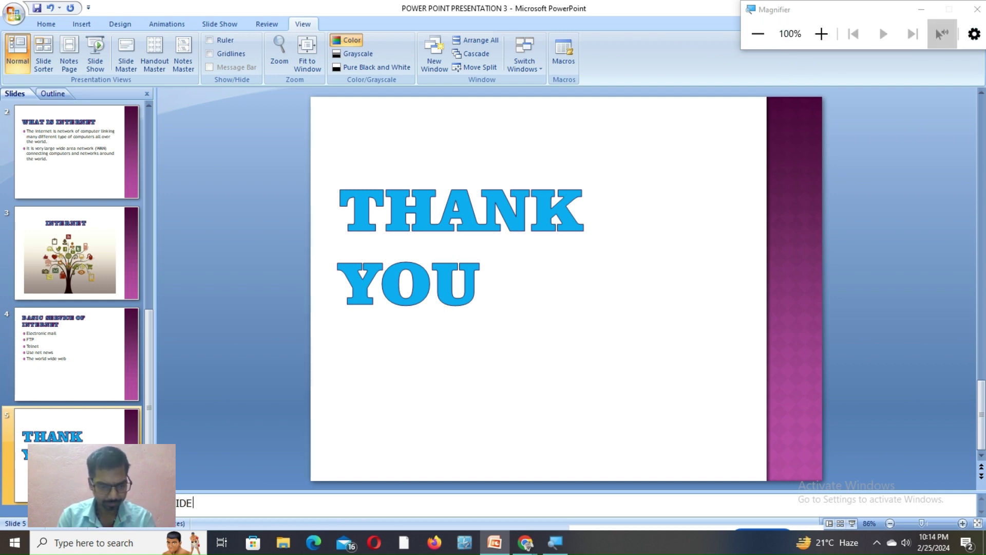
key("BackSpace")
key("BackSpace")
key("BackSpace")
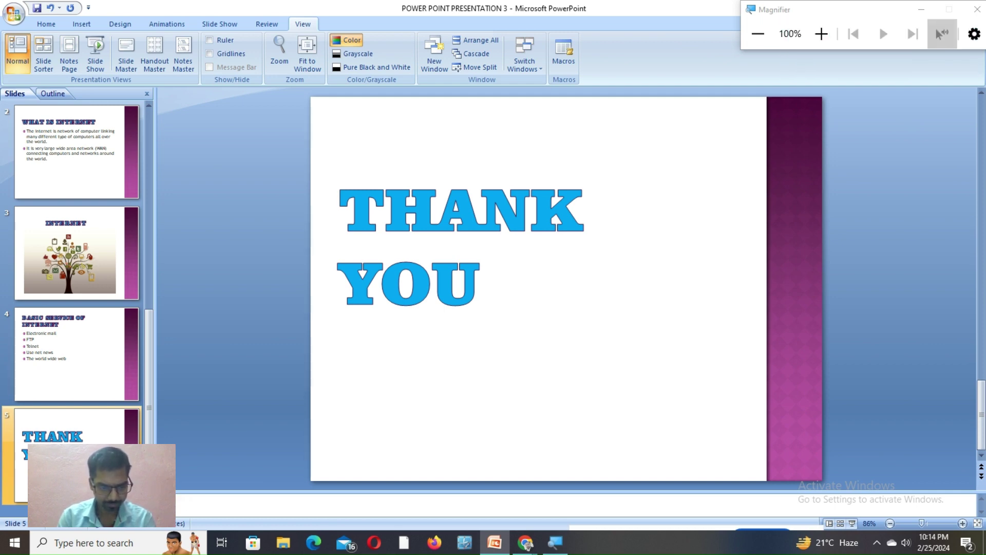
type("IDE - ")
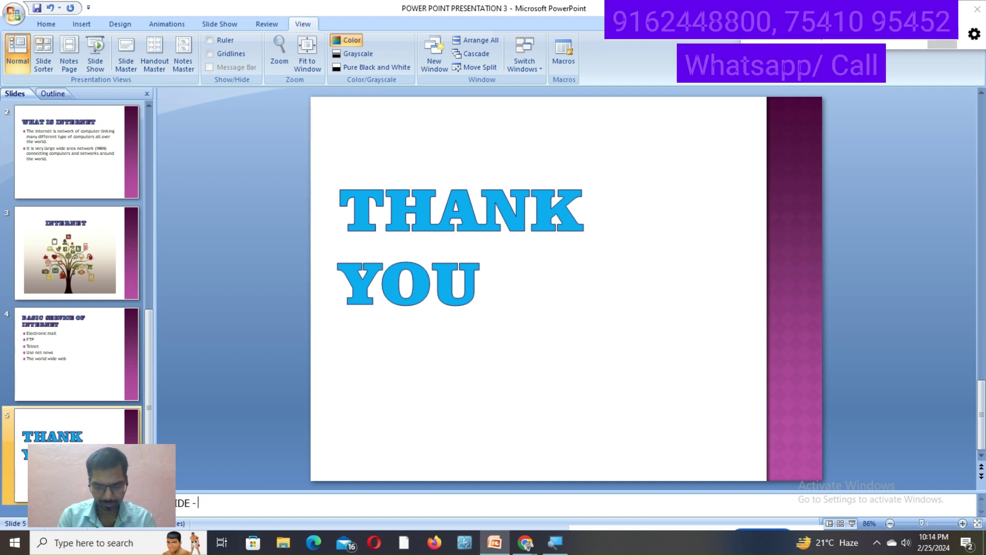
type("5 THANK")
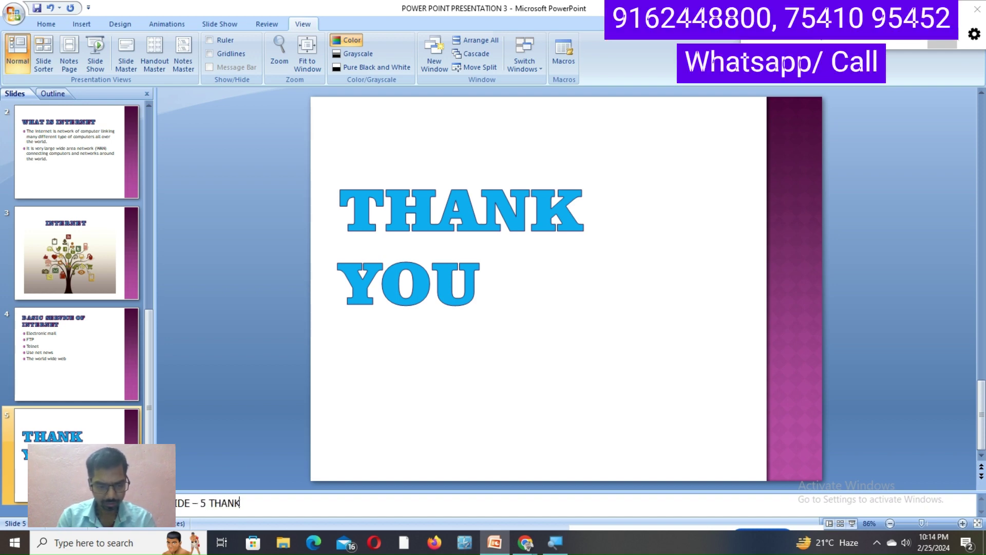
type(" YOU")
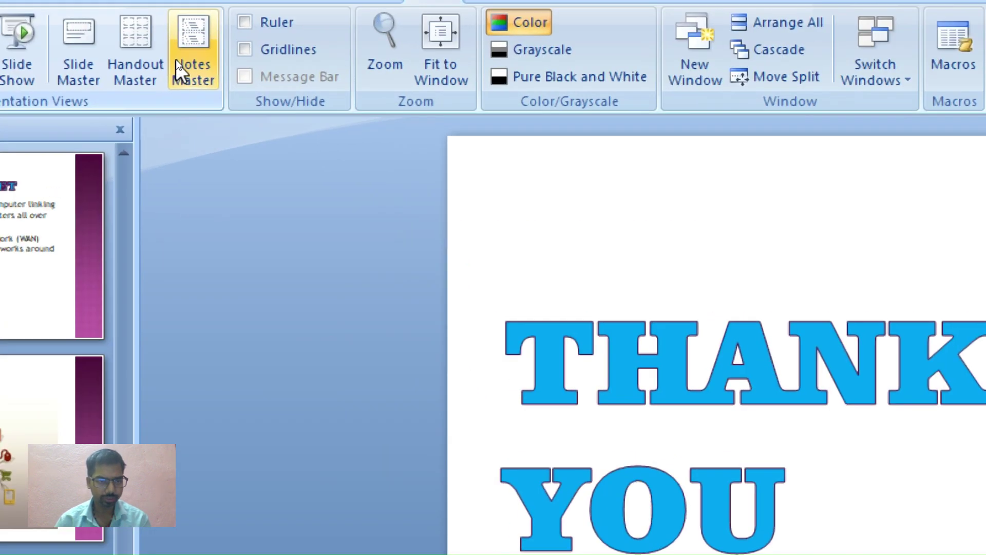
In Notes Master view, set all notes body text levels to Times New Roman at 14 pt.
left_click(183, 60)
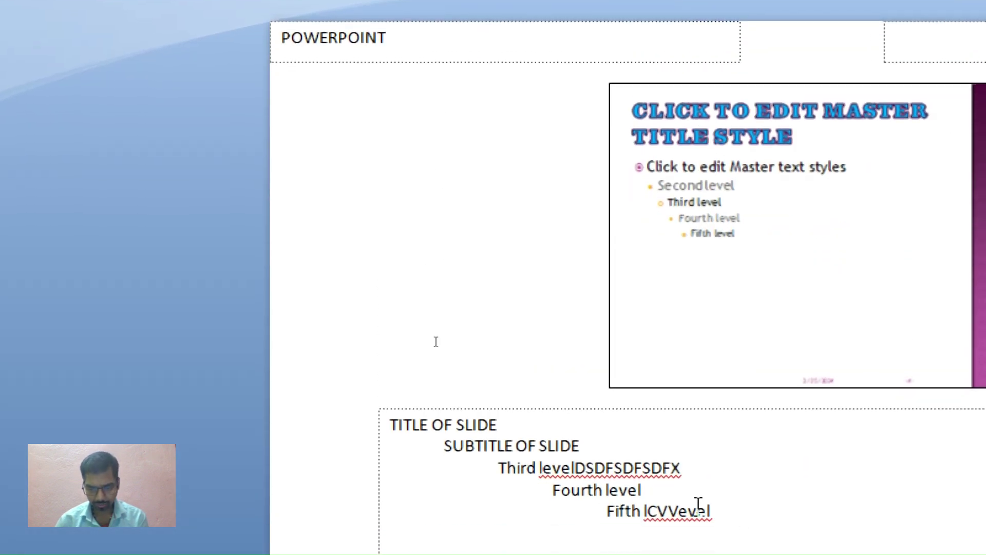
left_click_drag(714, 510, 336, 372)
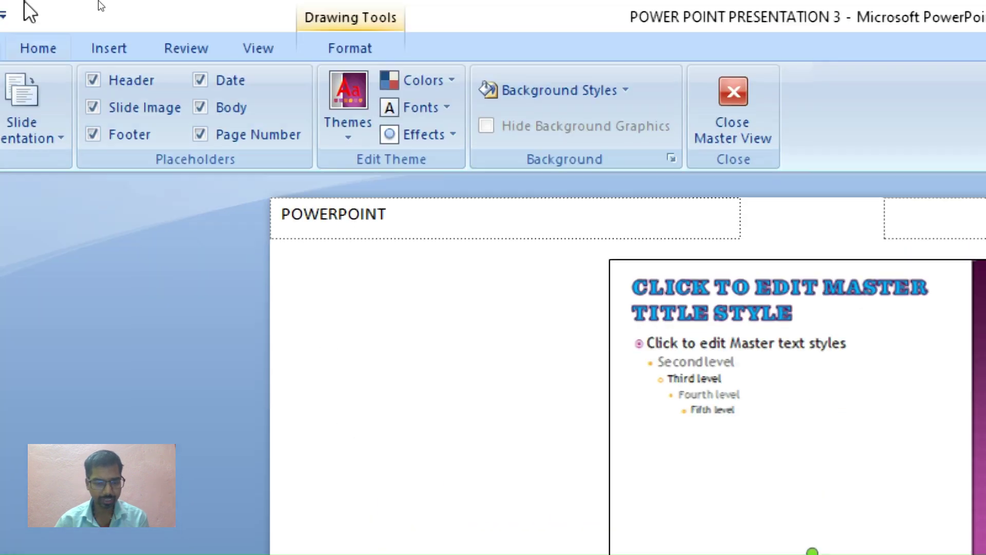
left_click(53, 51)
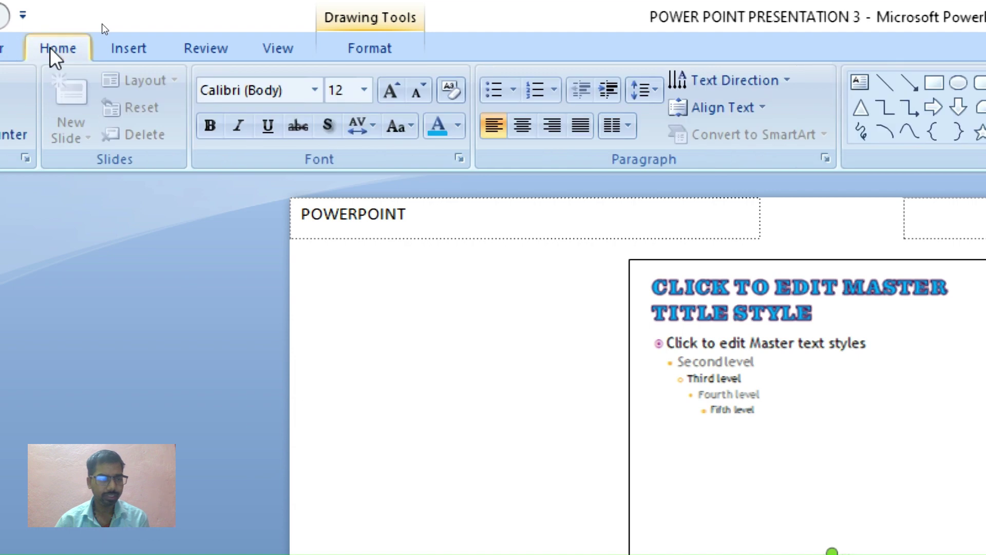
left_click(253, 90)
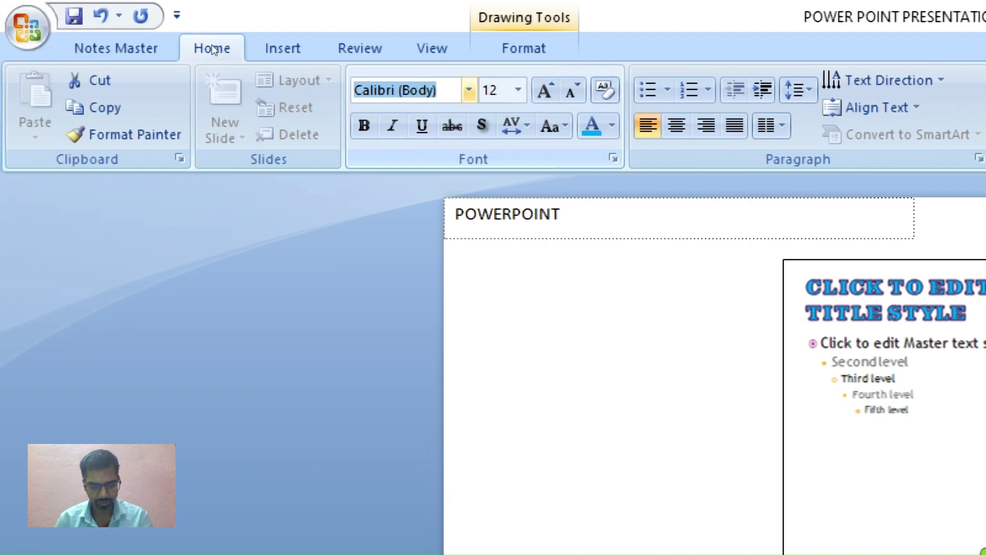
type("Times New Roma")
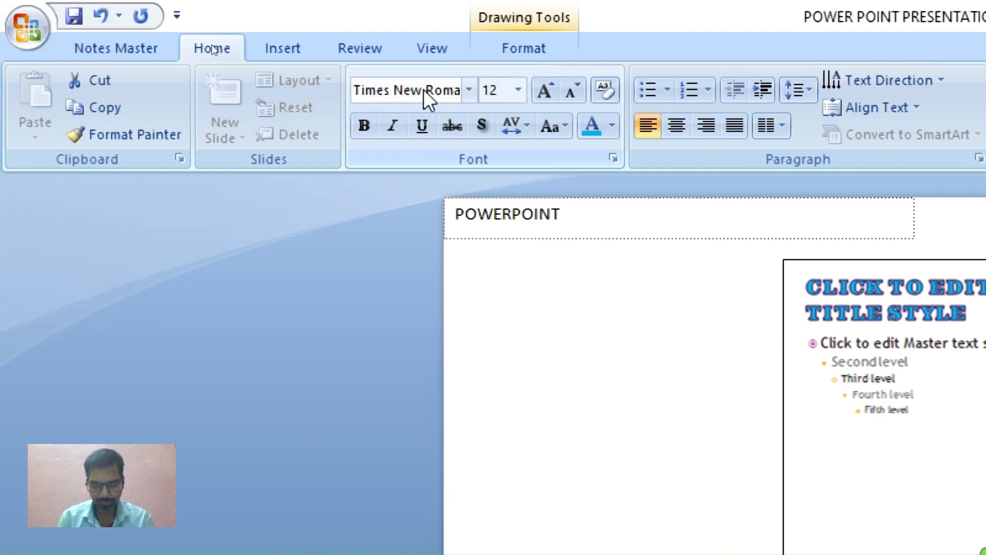
key("Return")
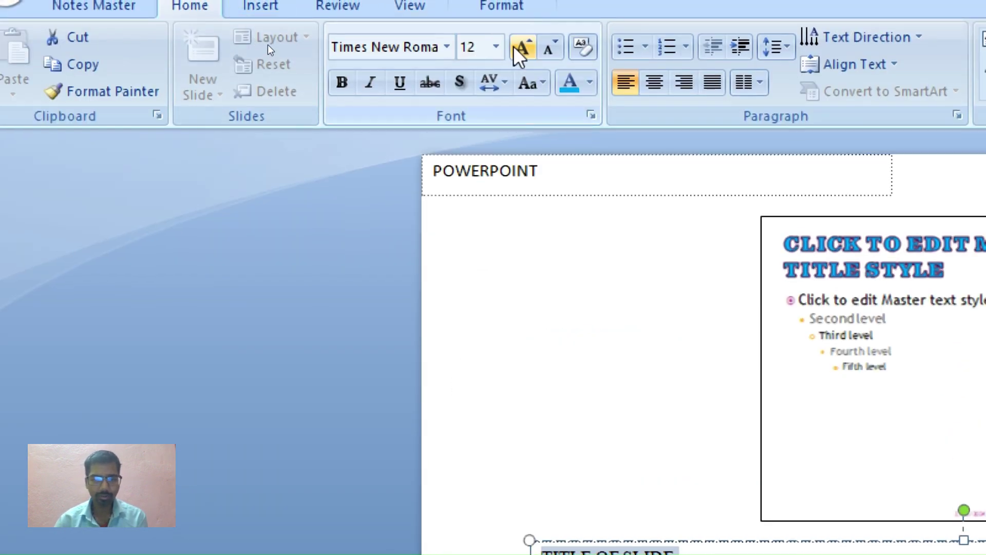
left_click(520, 47)
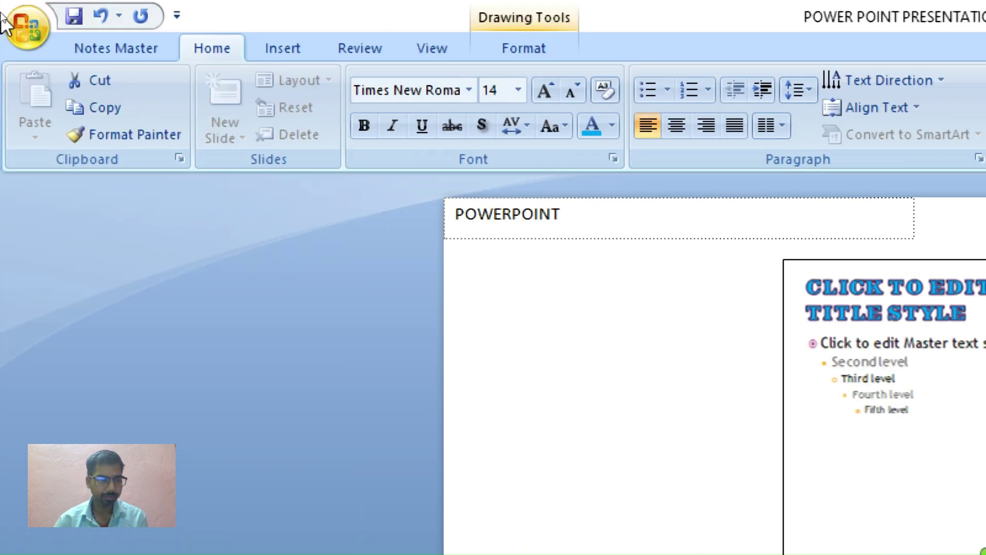
left_click(22, 23)
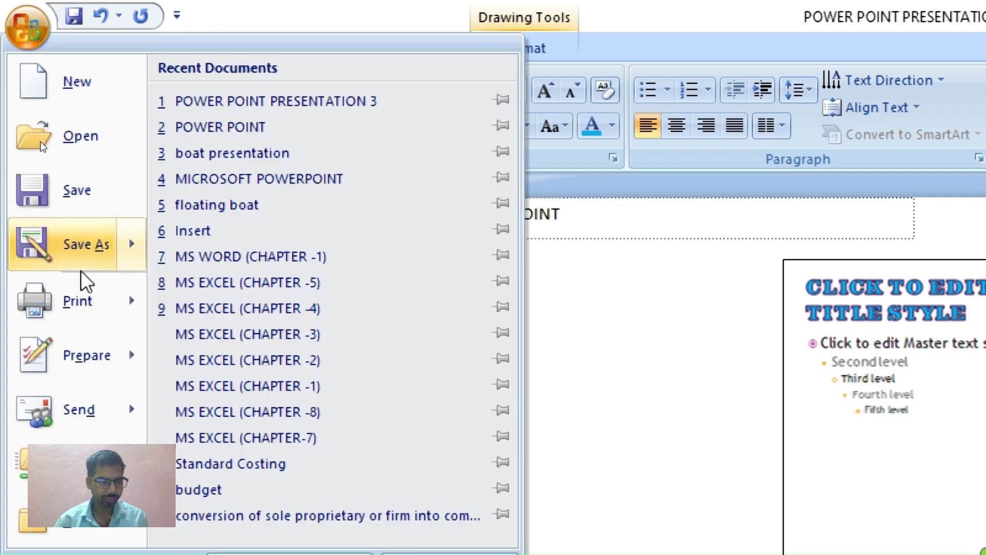
mouse_move(77, 301)
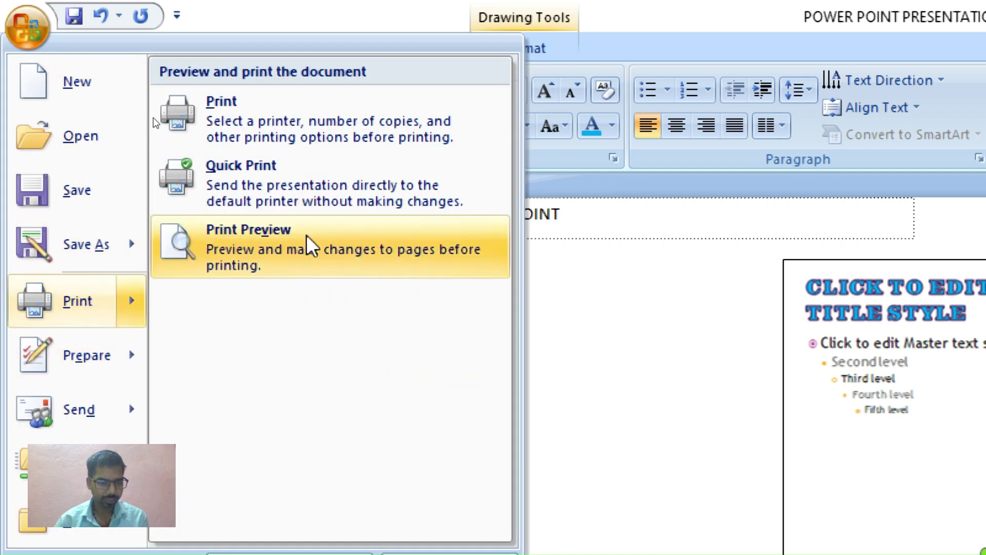
Show the Print Preview as Notes Pages and scroll through each slide's notes.
left_click(311, 246)
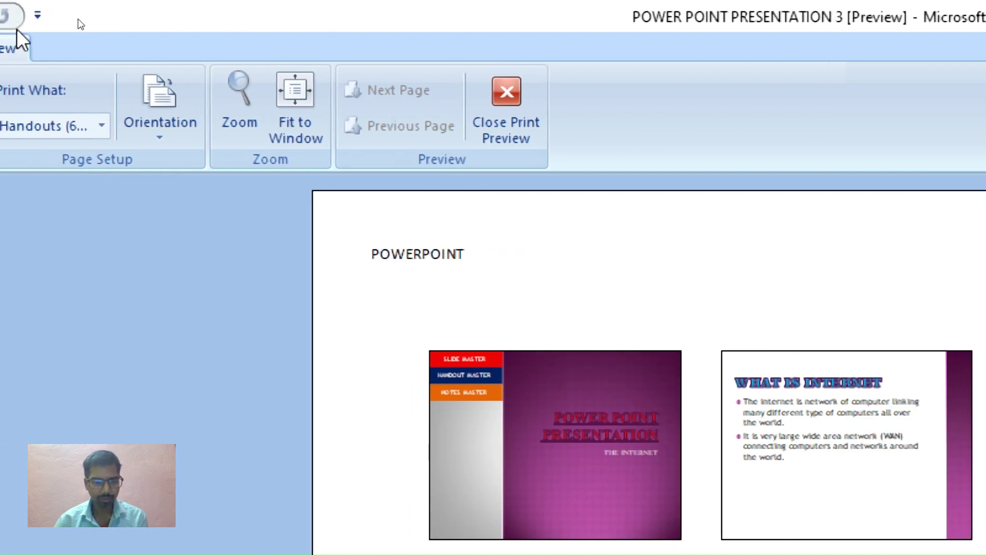
left_click(86, 127)
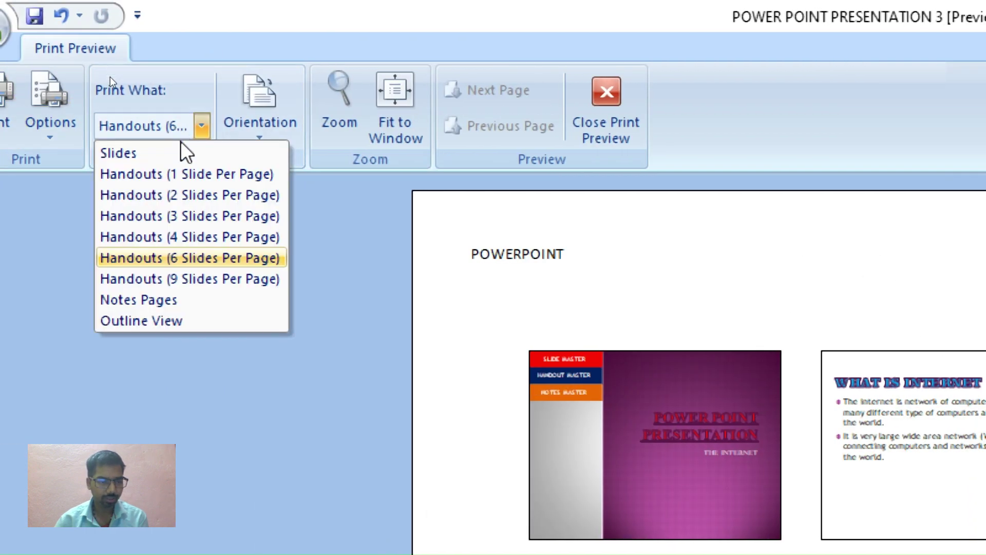
left_click(192, 303)
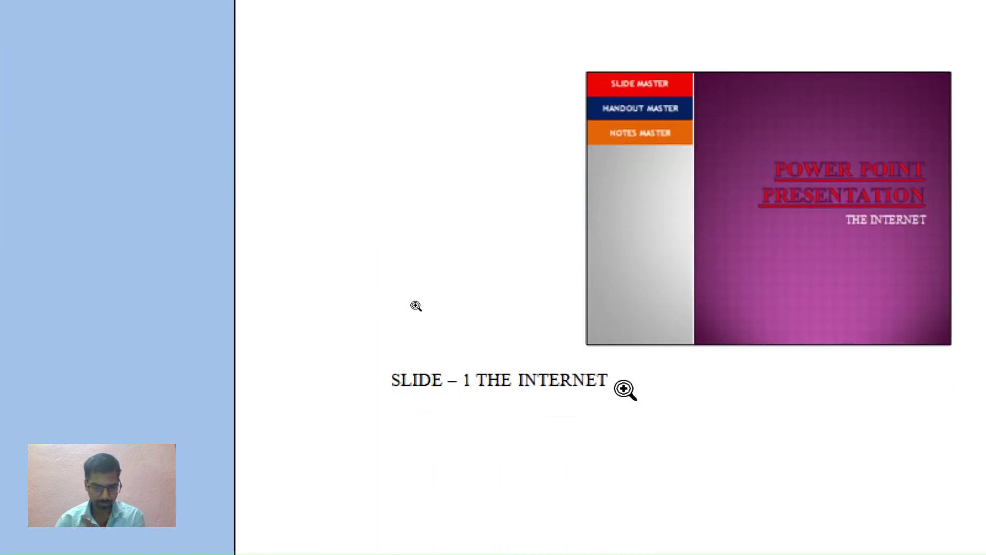
scroll(628, 372, "down", 1)
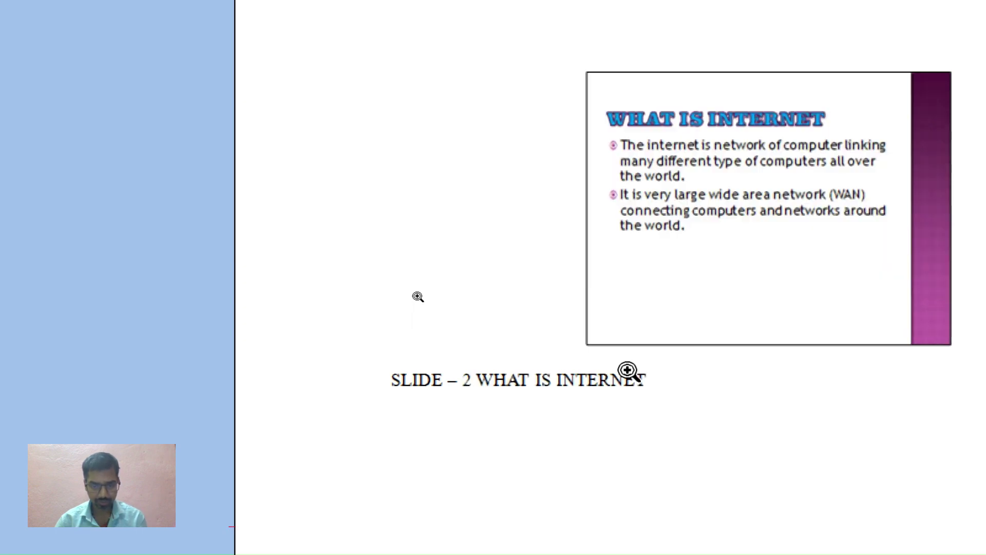
scroll(697, 330, "down", 2)
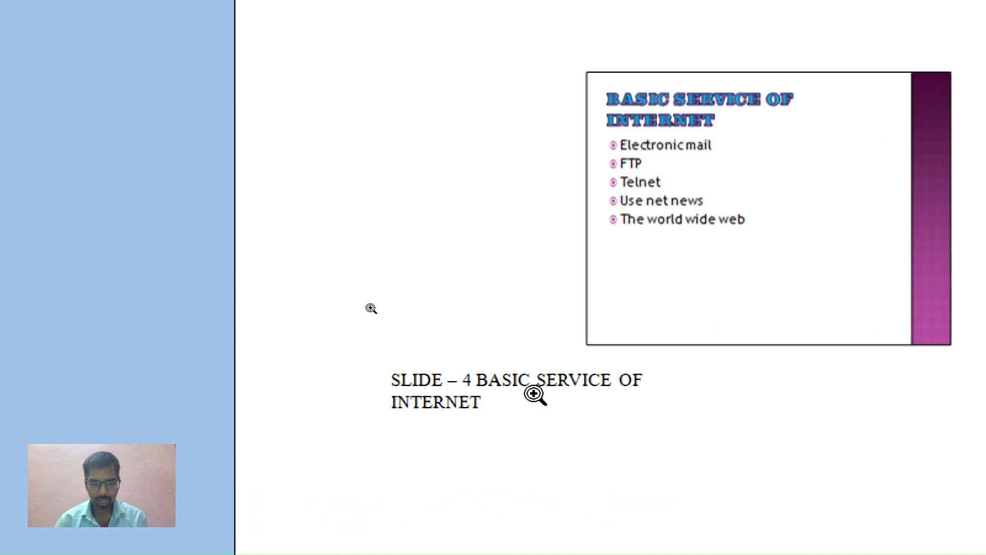
scroll(534, 395, "up", 1)
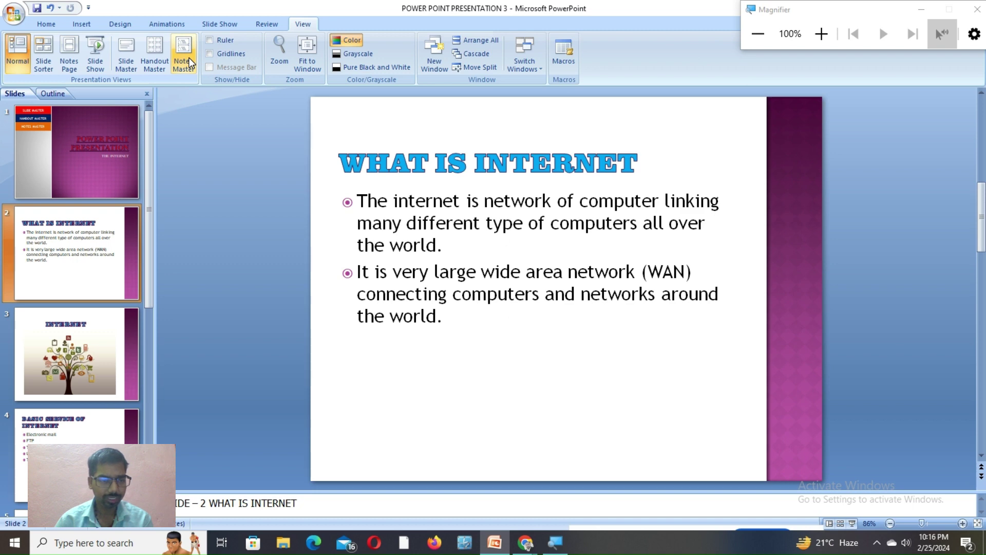
Switch to Notes Master view and place the cursor in the notes body placeholder.
left_click(188, 59)
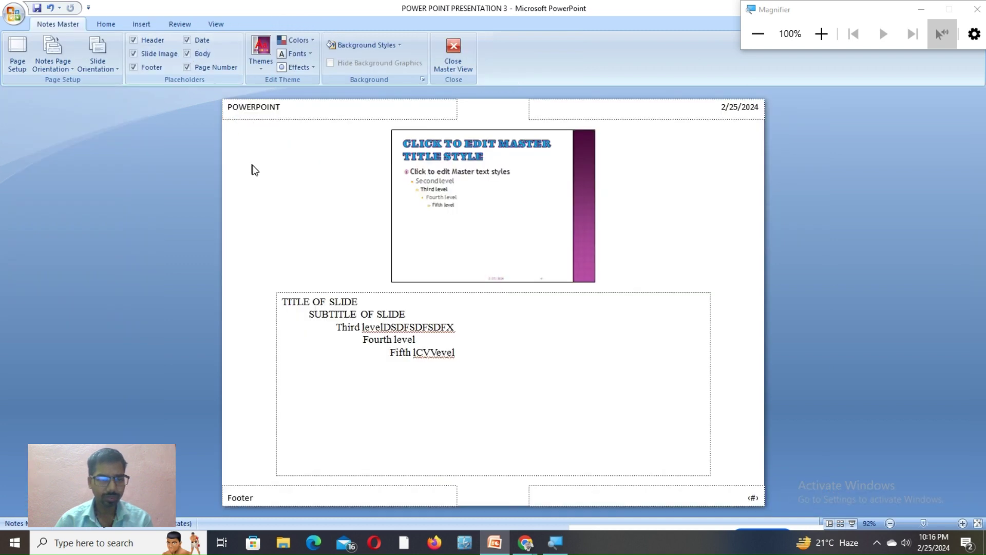
left_click_drag(462, 354, 354, 314)
left_click(464, 349)
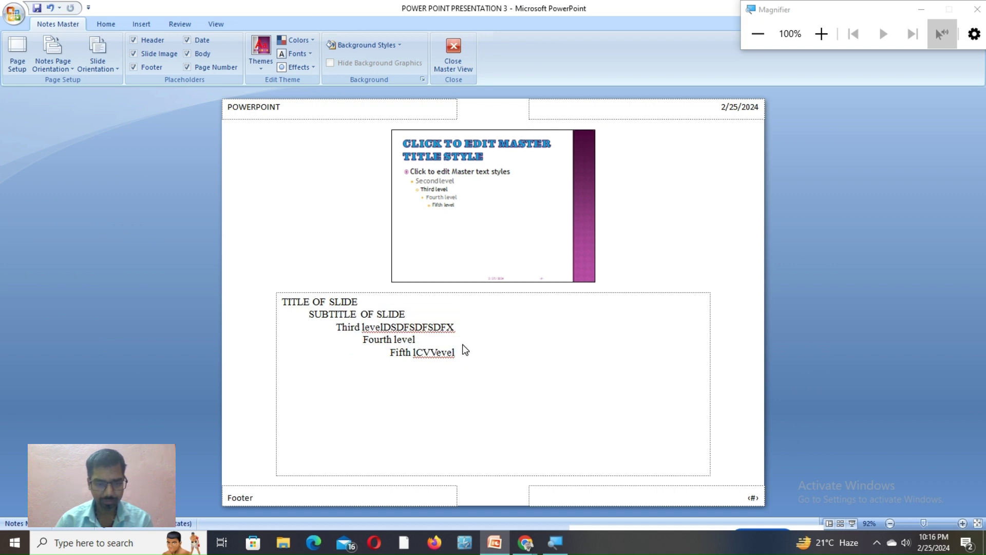